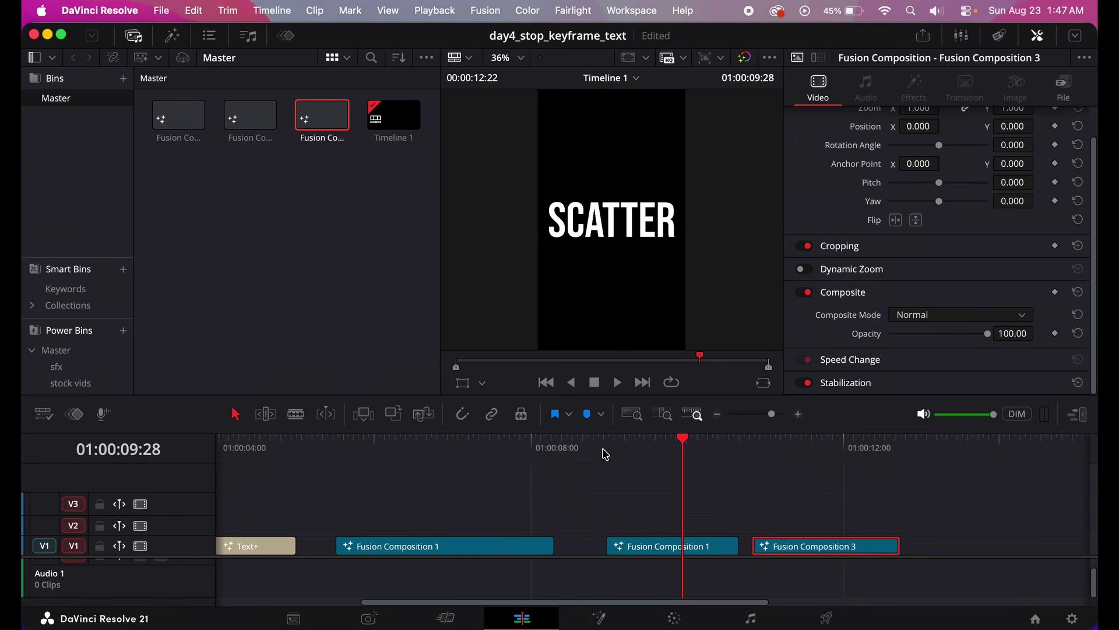
# - Preview the FOLLOWER, SCATTER and SCALE UP title clips on the timeline
pyautogui.click(816, 463)
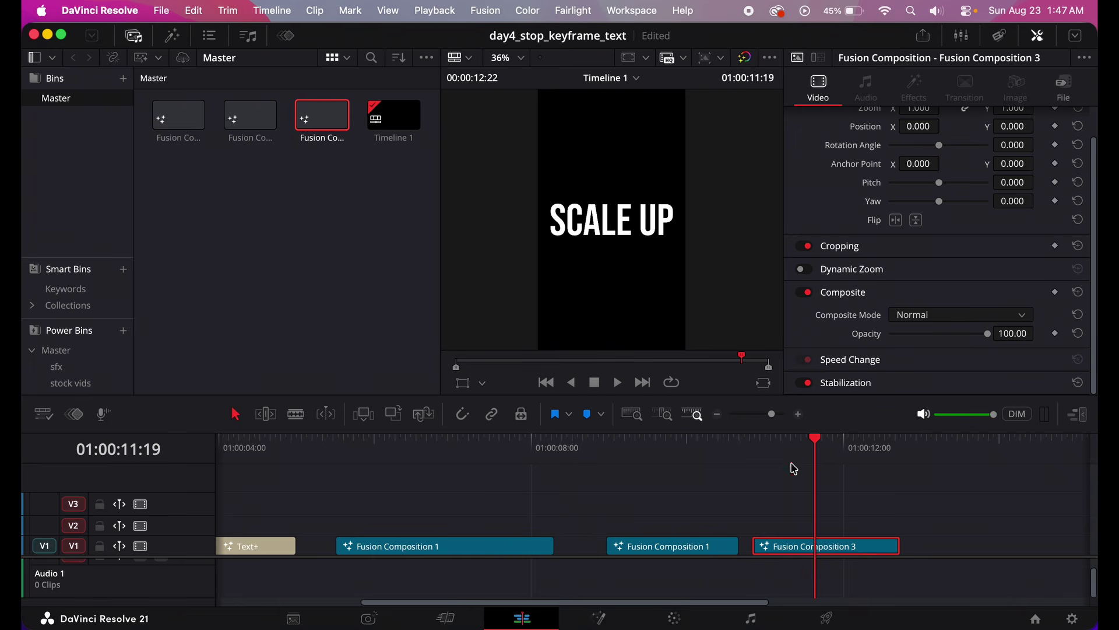
pyautogui.click(341, 460)
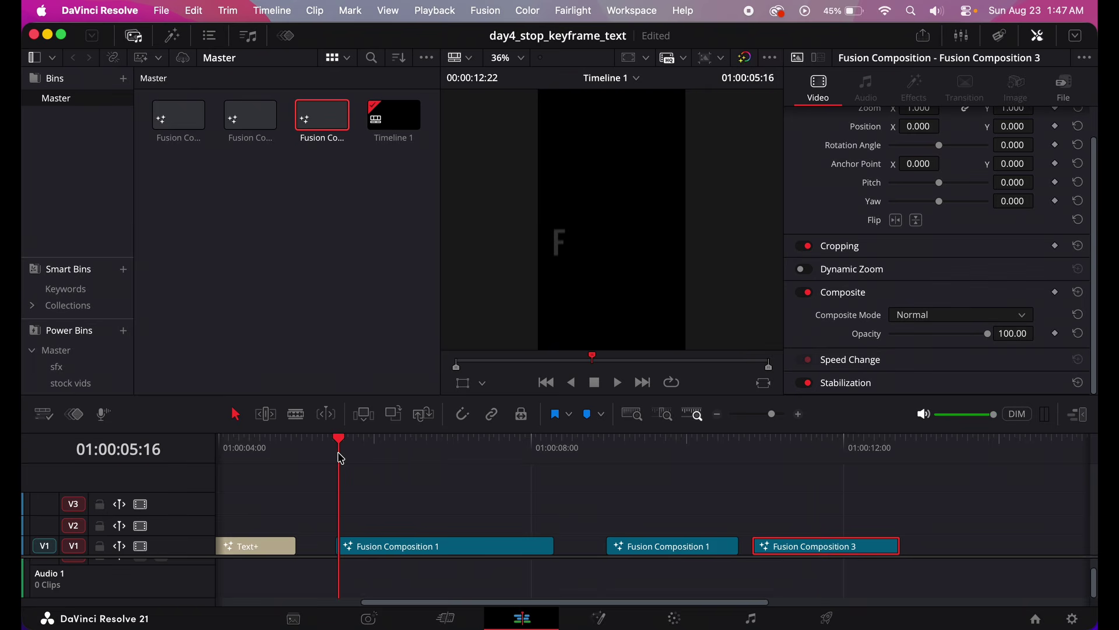
pyautogui.press('space')
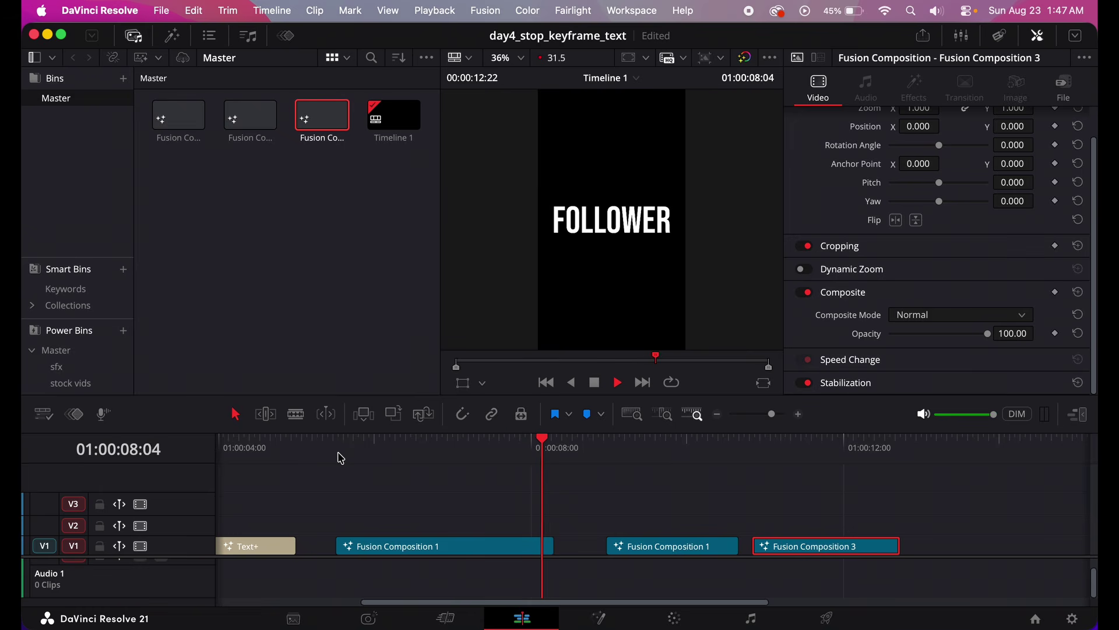
pyautogui.press('space')
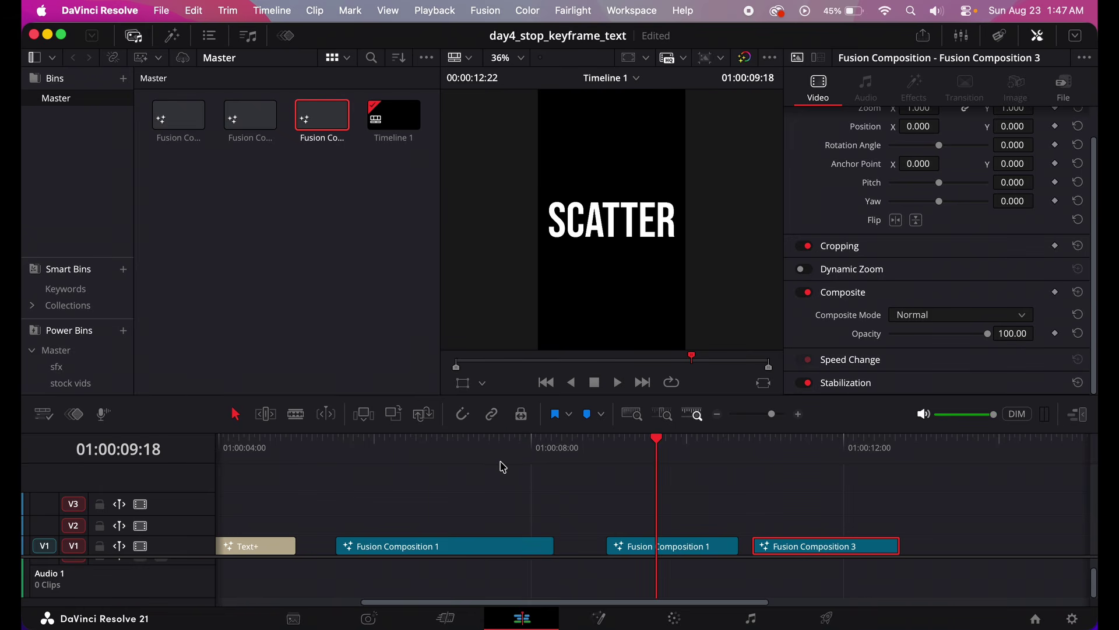
pyautogui.click(811, 465)
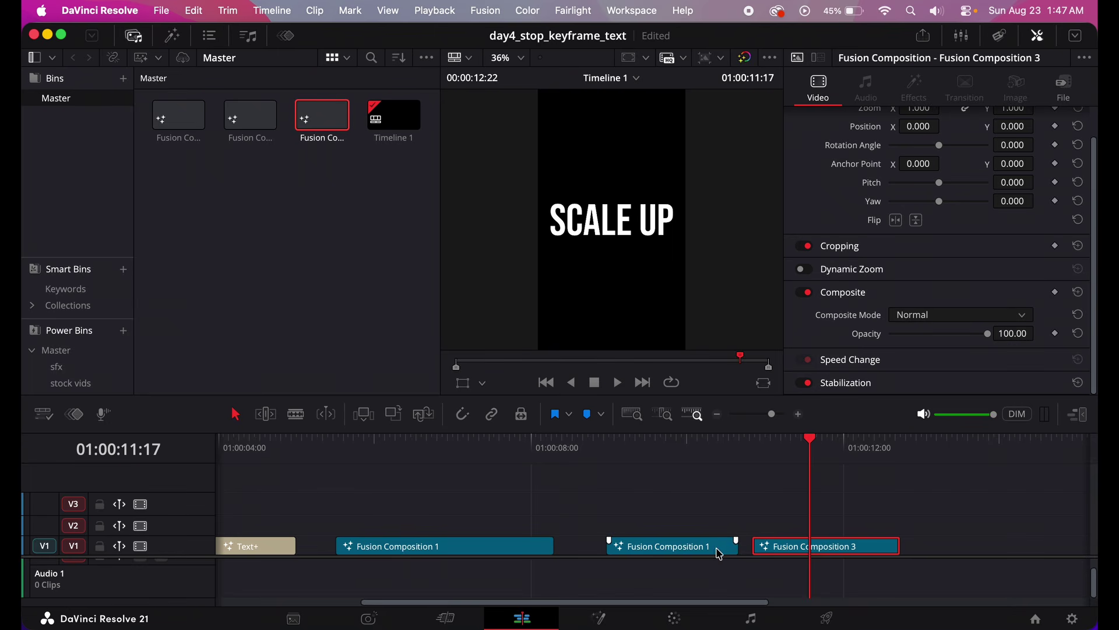
# - Open the SCATTER composition in Fusion and apply a Follower modifier to its text
pyautogui.click(667, 453)
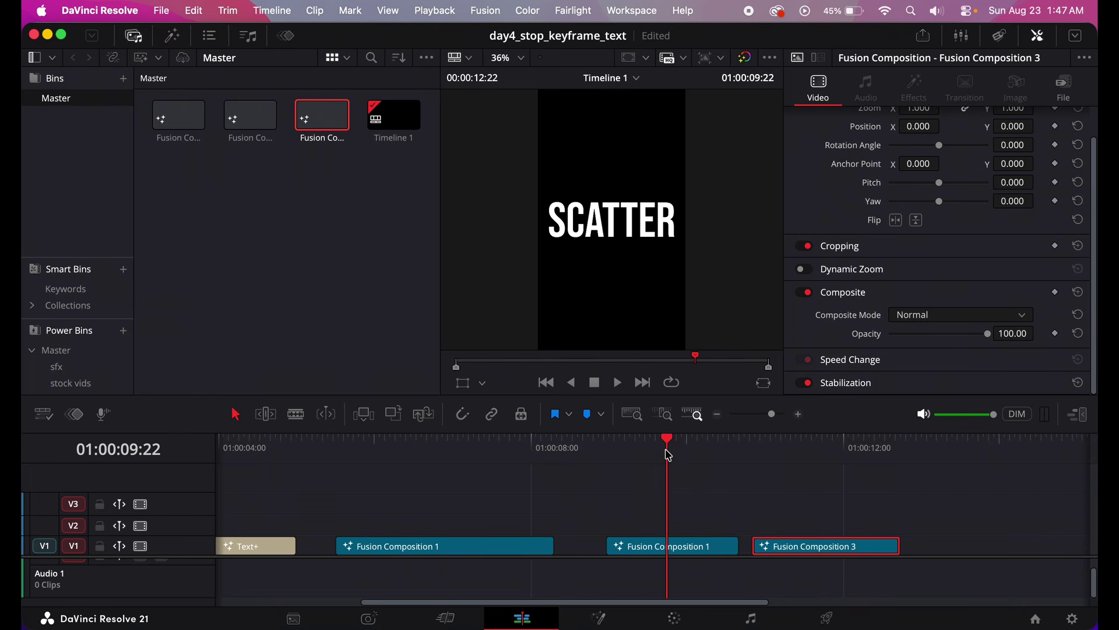
pyautogui.click(601, 619)
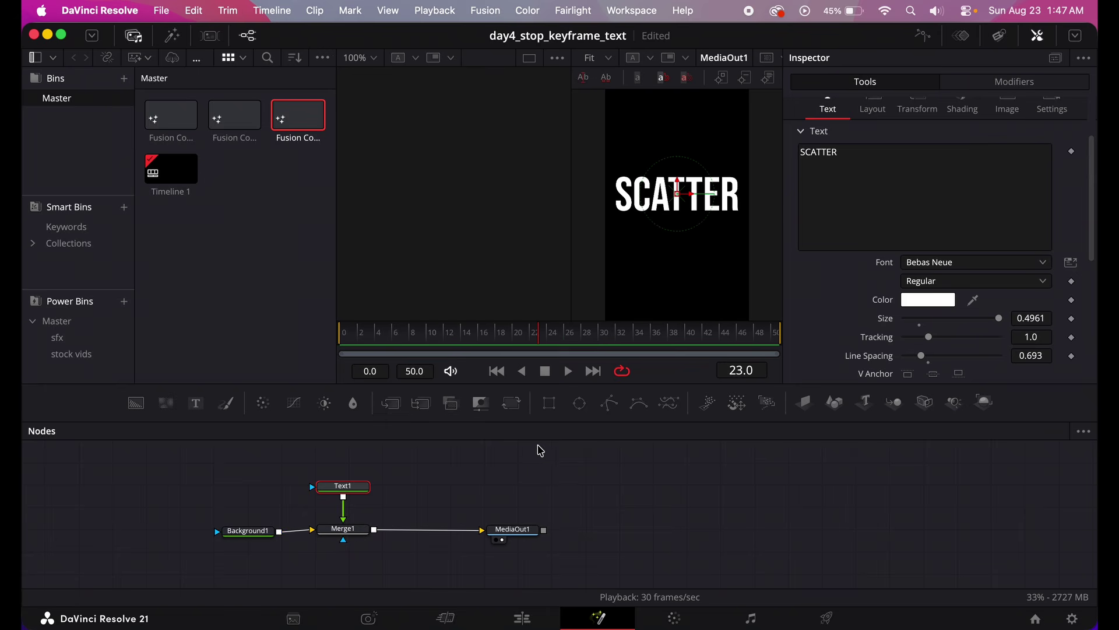
pyautogui.rightClick(849, 201)
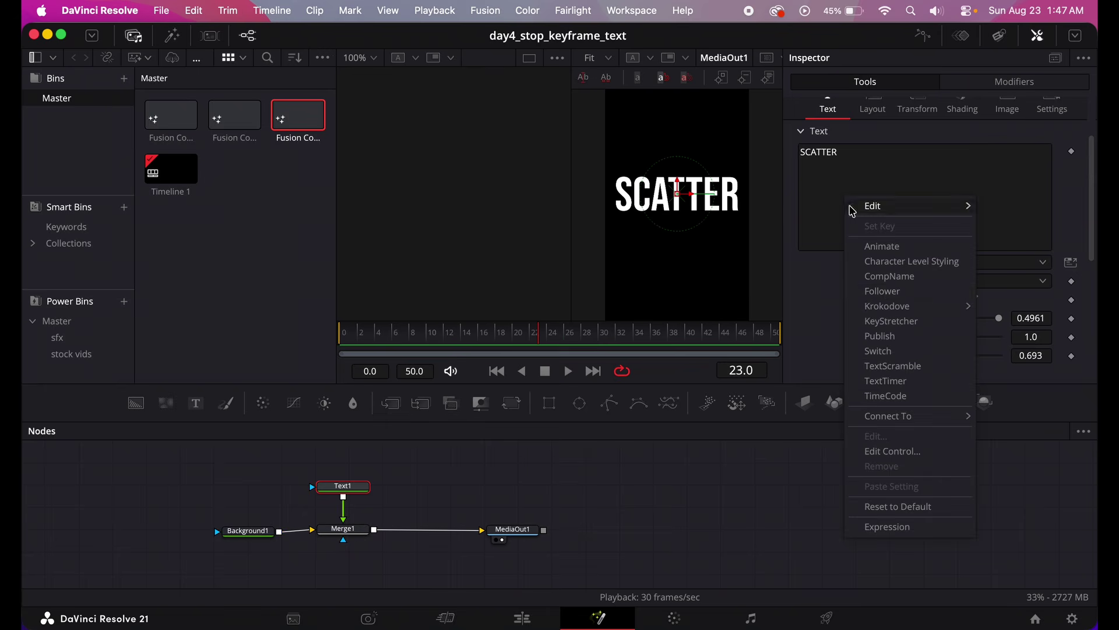
pyautogui.click(880, 291)
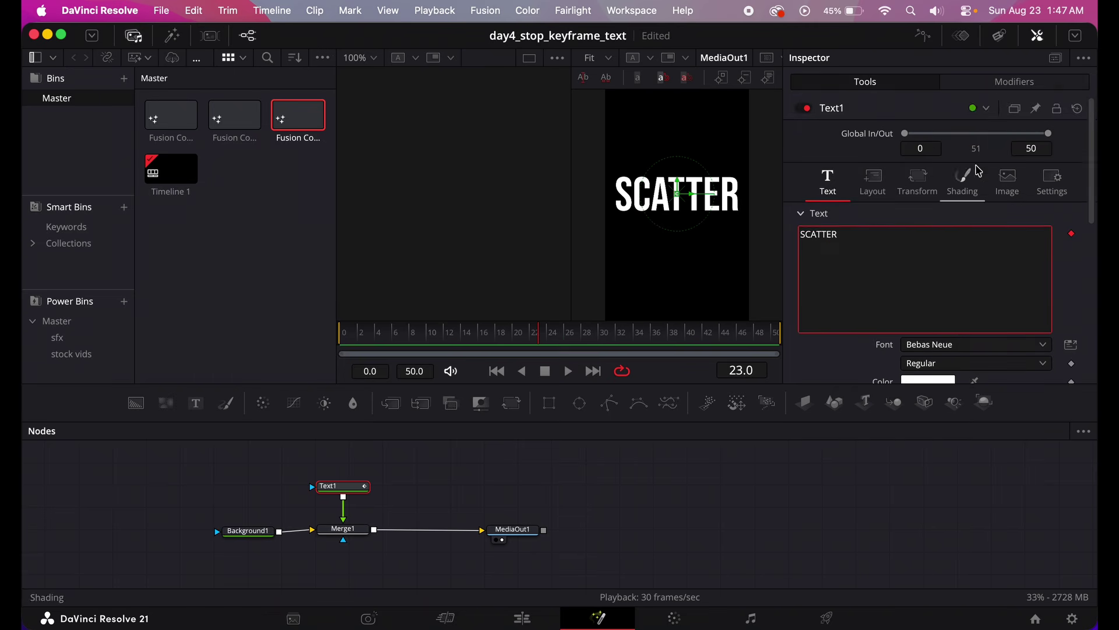
# - Add a keyframe at frame 14 for the Follower's character spacing at 1.0
pyautogui.click(996, 85)
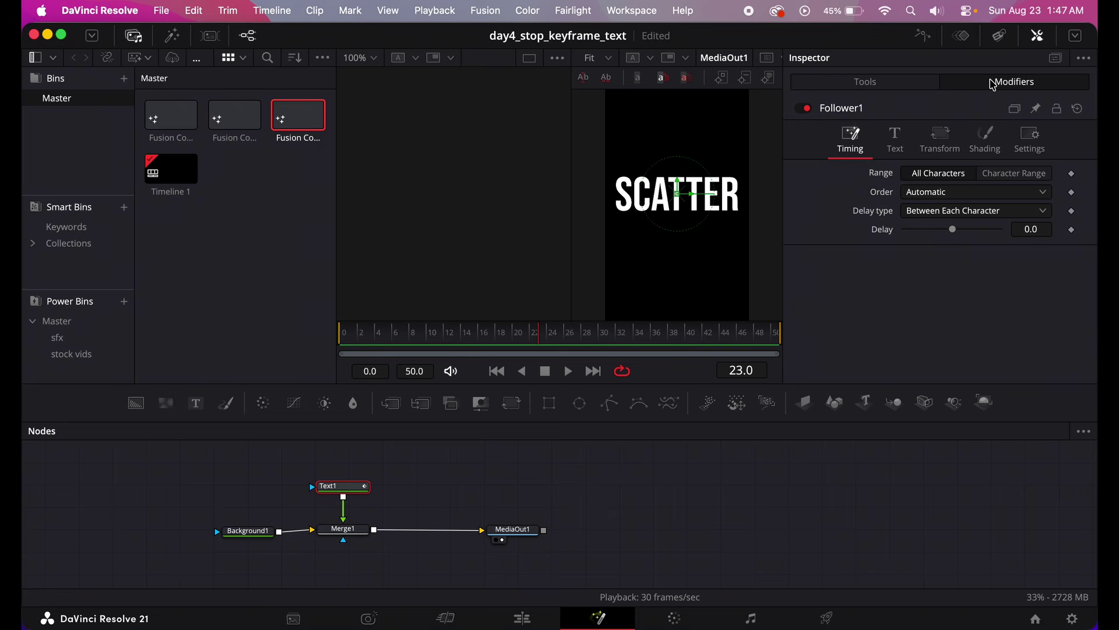
pyautogui.click(949, 140)
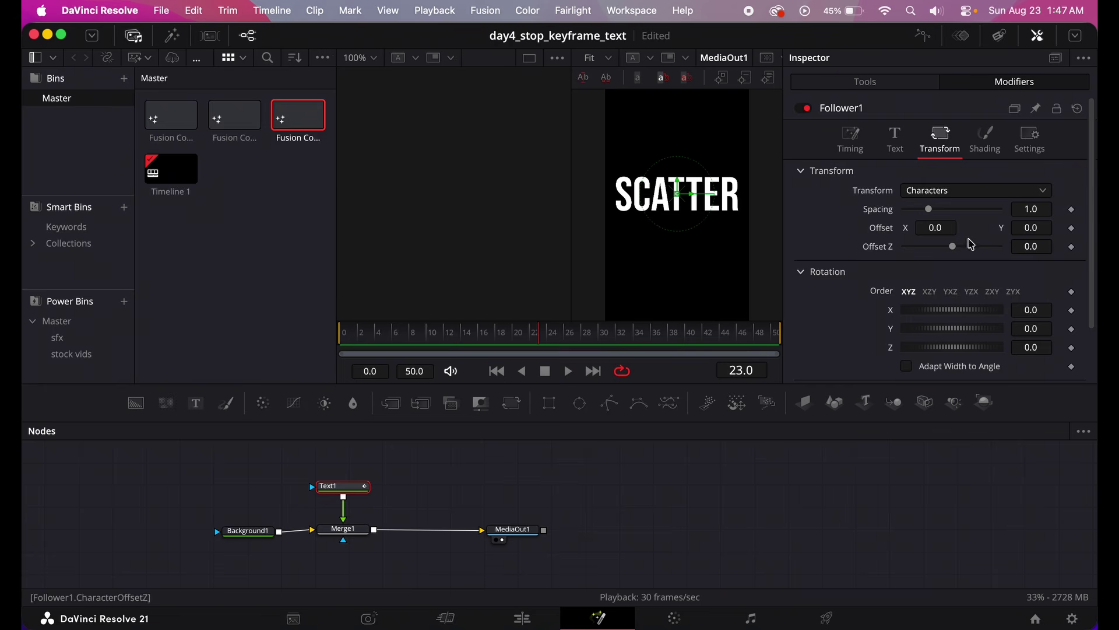
pyautogui.scroll(-3, 1005, 329)
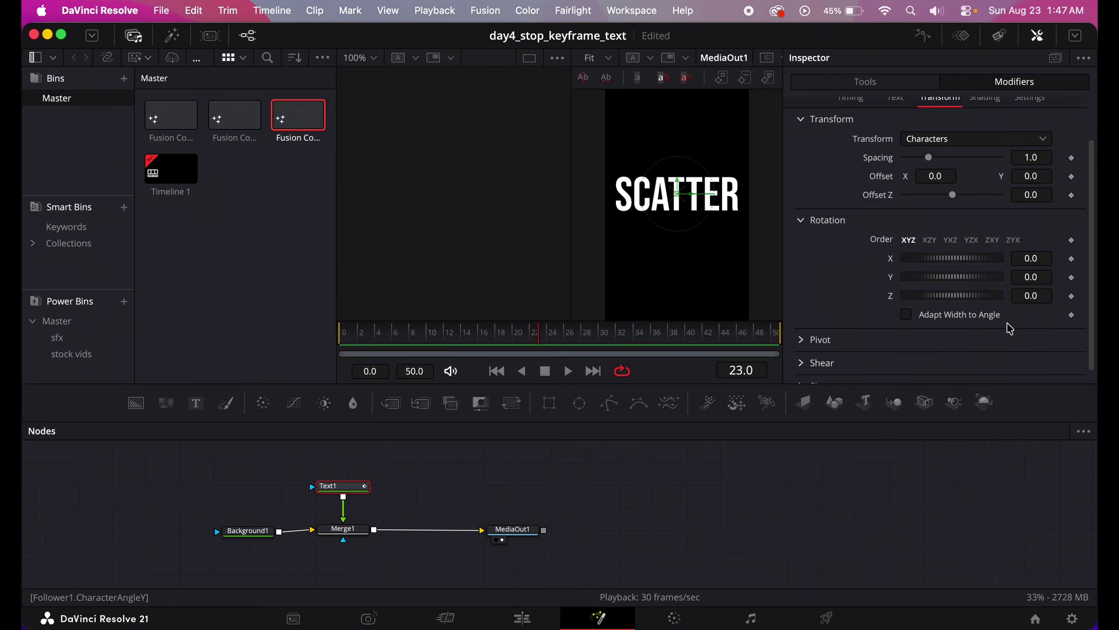
pyautogui.scroll(3, 992, 338)
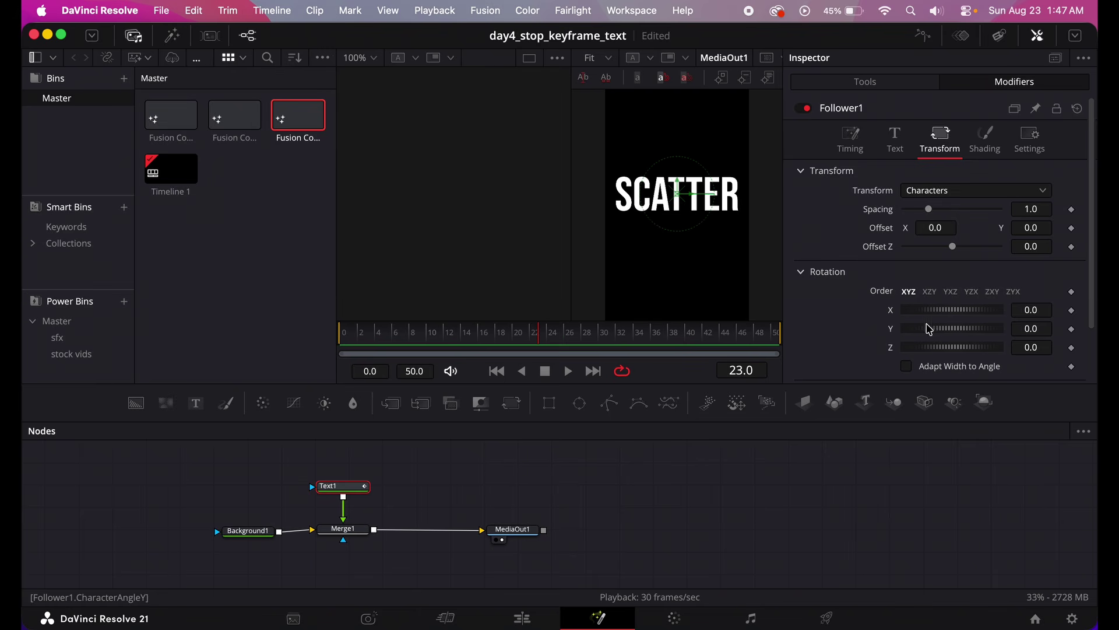
pyautogui.scroll(-3, 930, 329)
pyautogui.scroll(3, 852, 333)
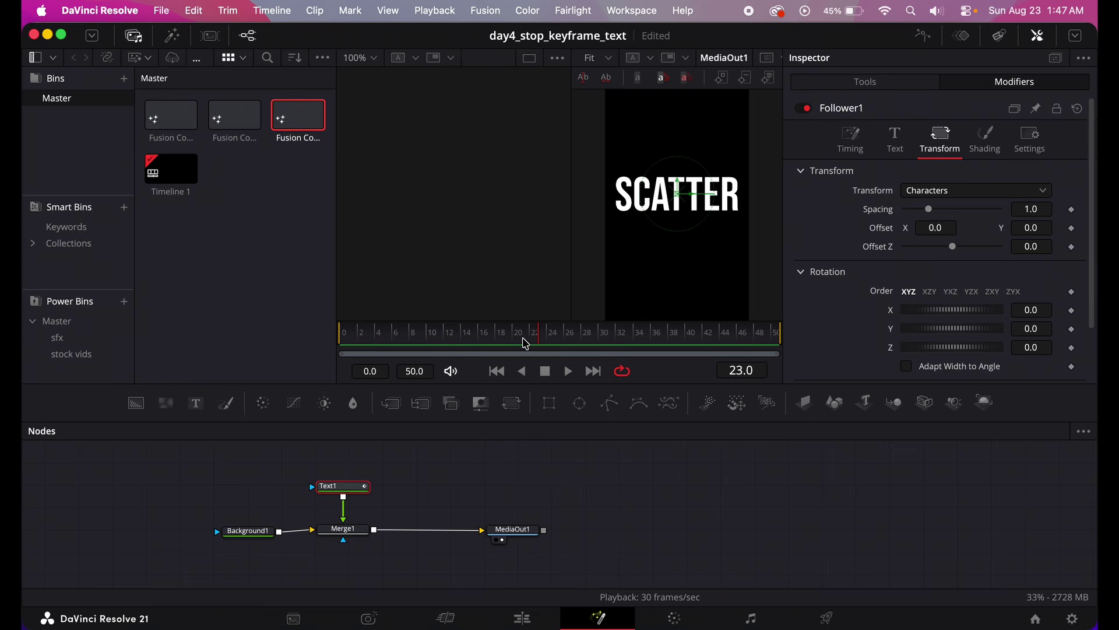
pyautogui.click(463, 333)
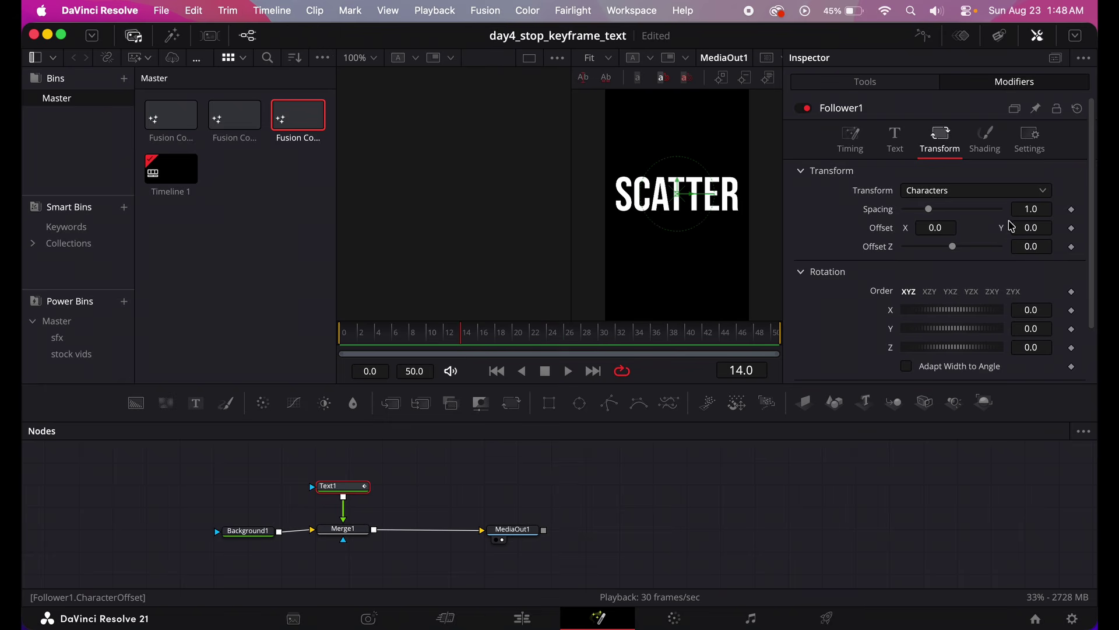
pyautogui.click(1072, 210)
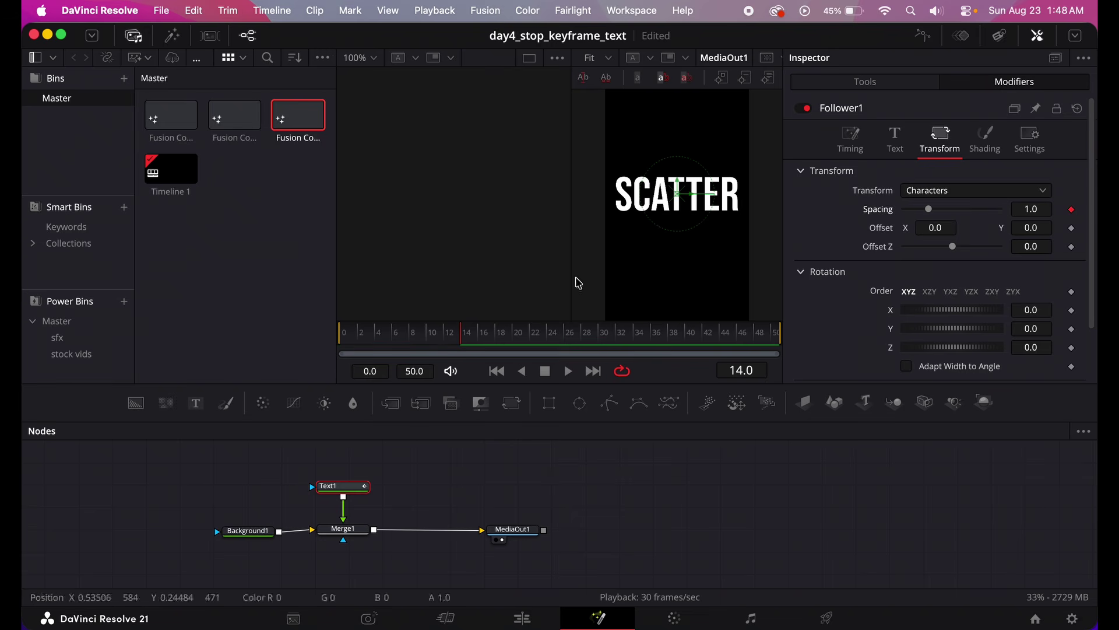
# - Set the Follower's character spacing to about 0.756 at frame 0 so the letters bunch together at the centre
pyautogui.click(356, 334)
pyautogui.moveTo(345, 333); pyautogui.dragTo(266, 336)
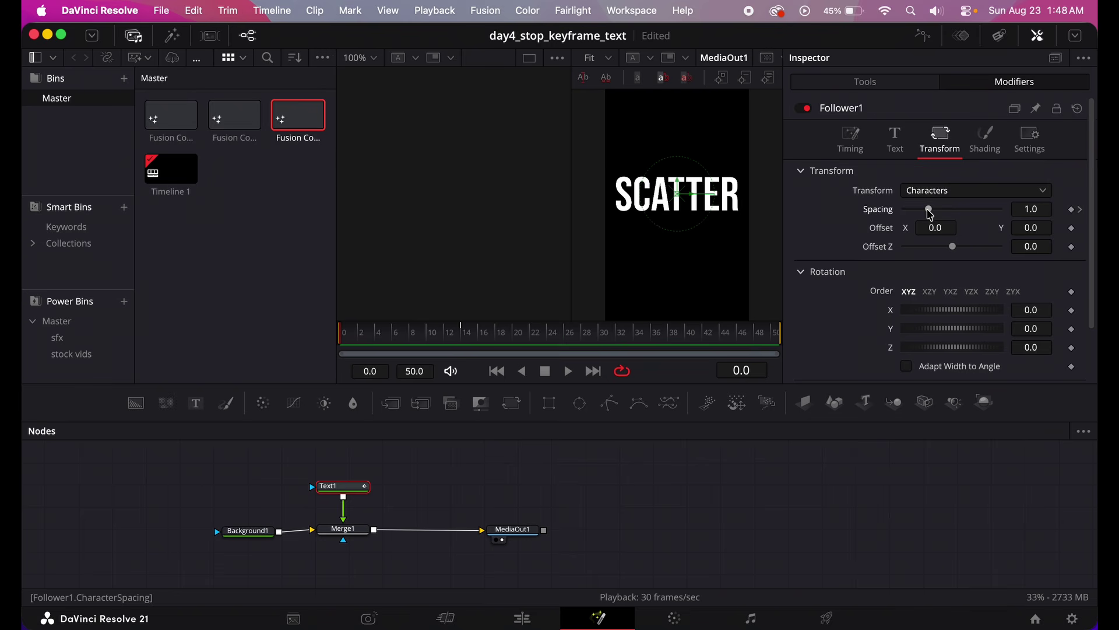
pyautogui.moveTo(930, 214); pyautogui.dragTo(925, 216)
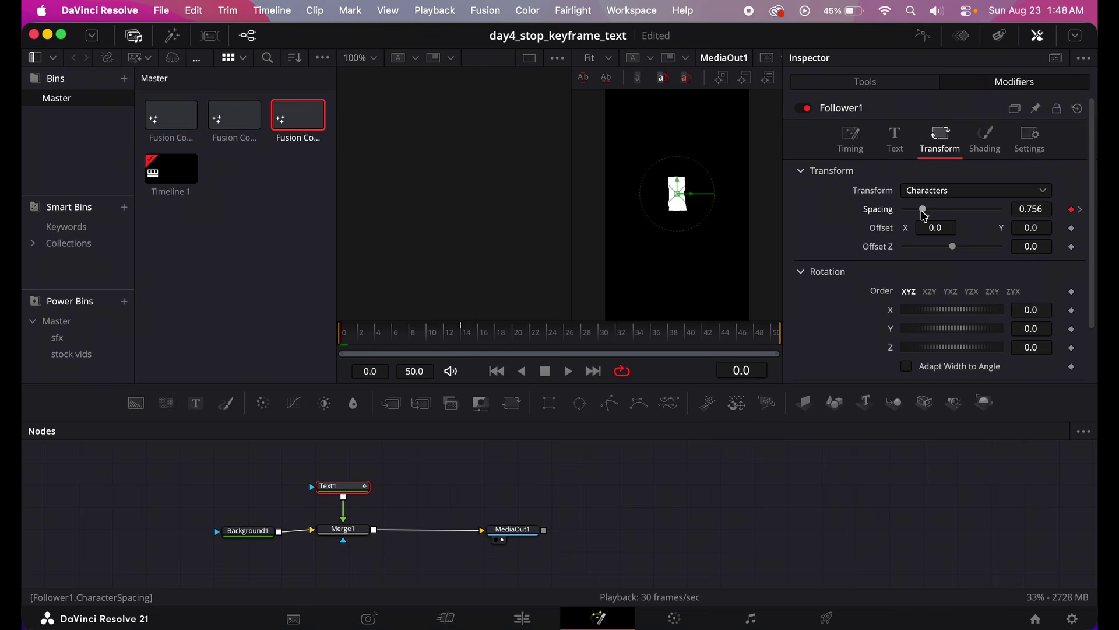
# - Add a keyframe at frame 14 for the Follower's shading opacity at 1.0
pyautogui.click(991, 154)
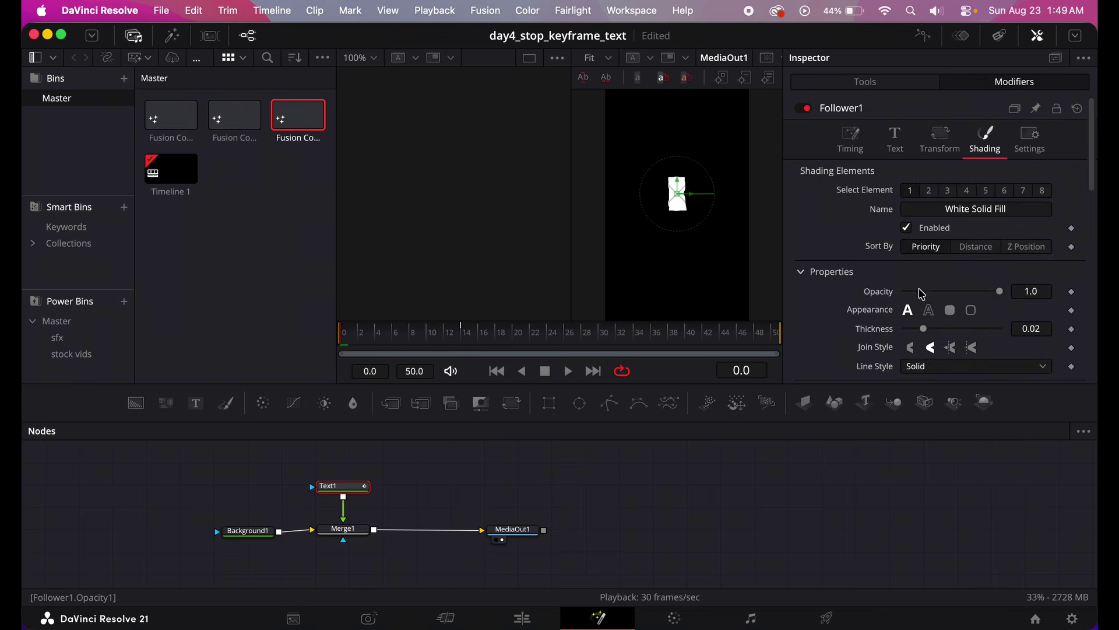
pyautogui.click(464, 332)
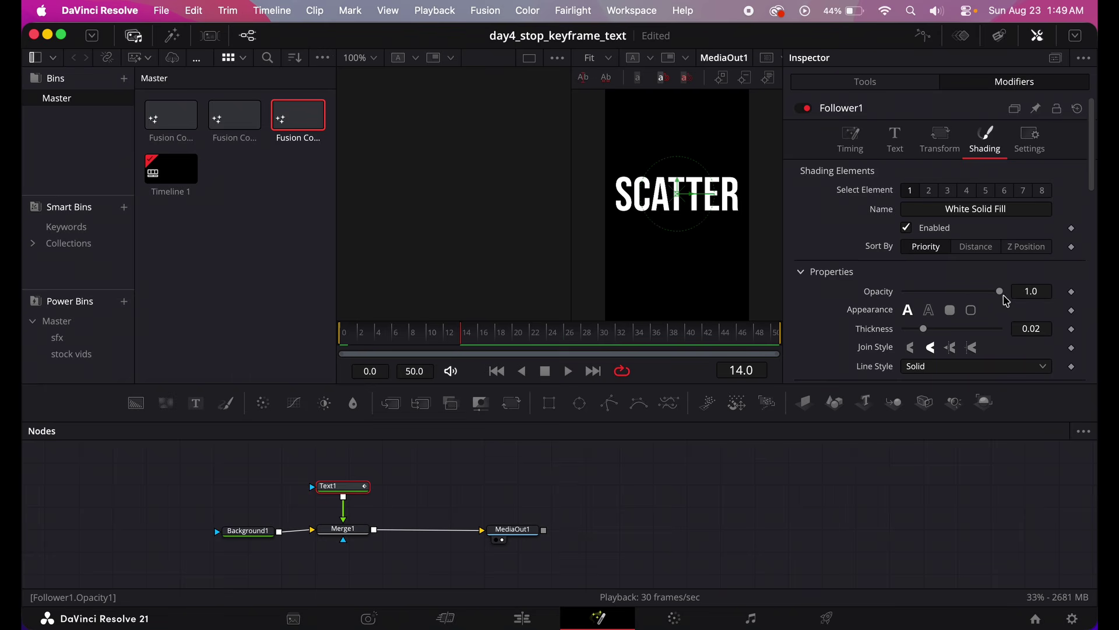
pyautogui.click(1070, 293)
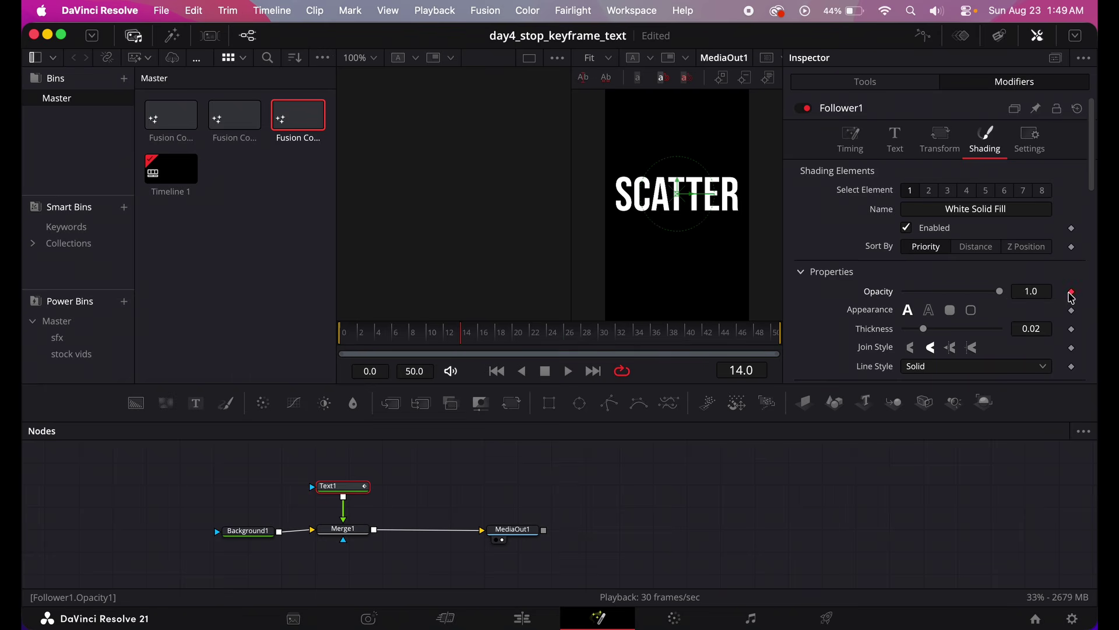
# - Set the Follower's shading opacity to 0.0 at frame 0 and play back the animation
pyautogui.click(381, 345)
pyautogui.moveTo(382, 347); pyautogui.dragTo(305, 367)
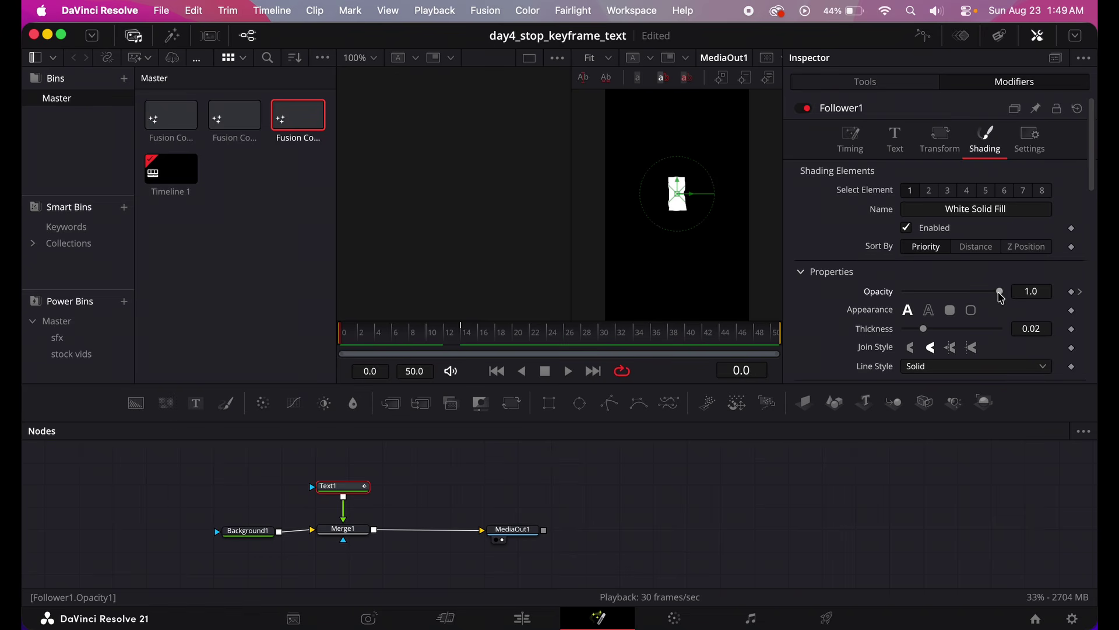
pyautogui.moveTo(1000, 293); pyautogui.dragTo(812, 305)
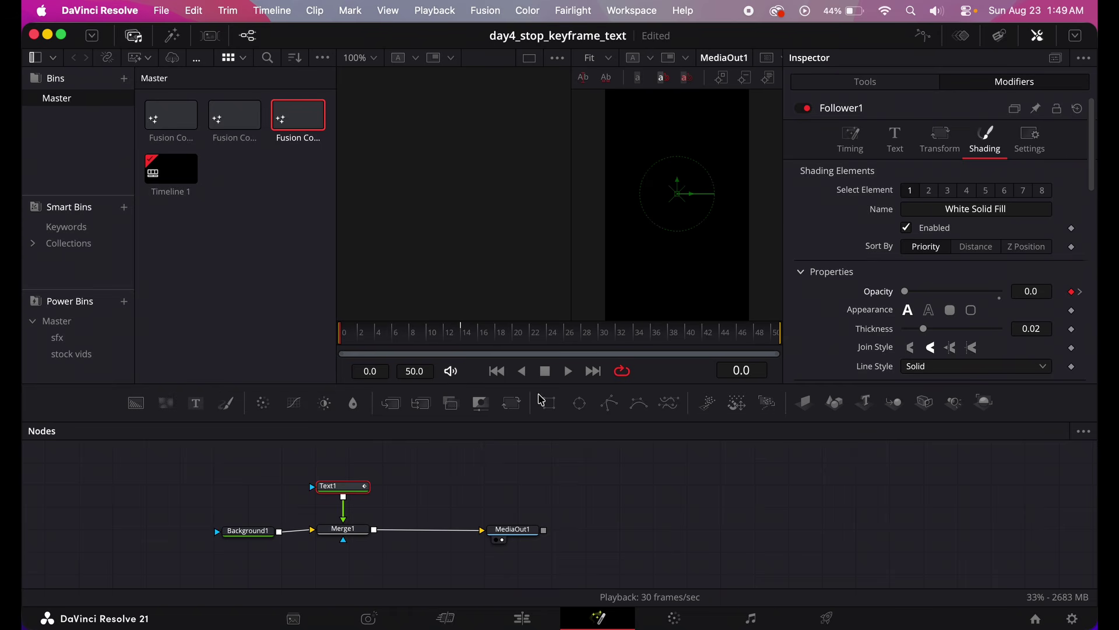
pyautogui.click(568, 372)
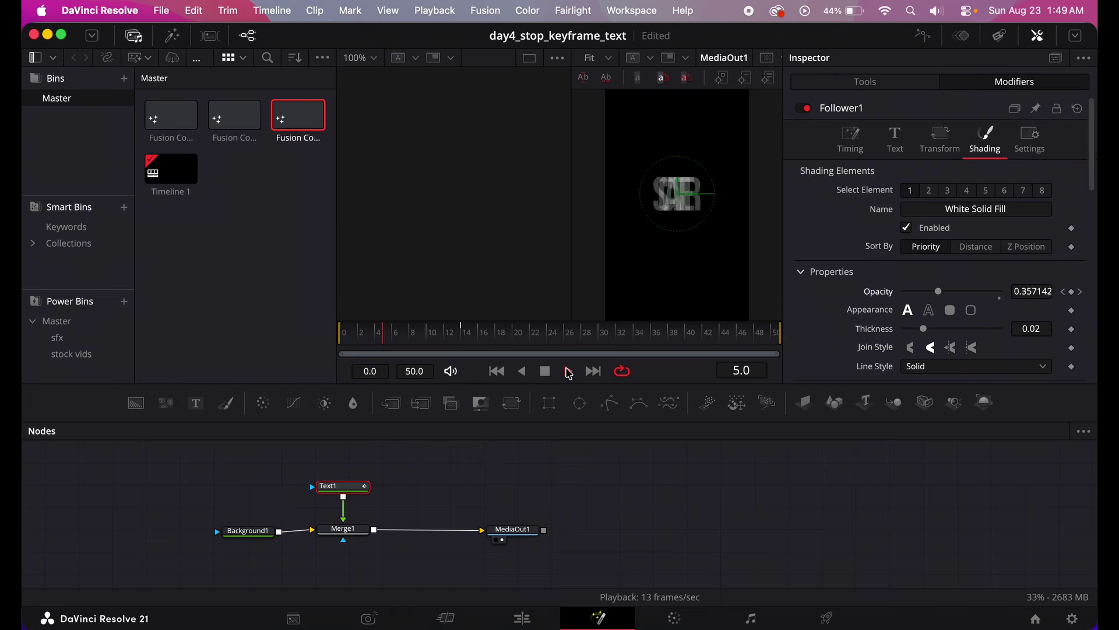
pyautogui.click(568, 372)
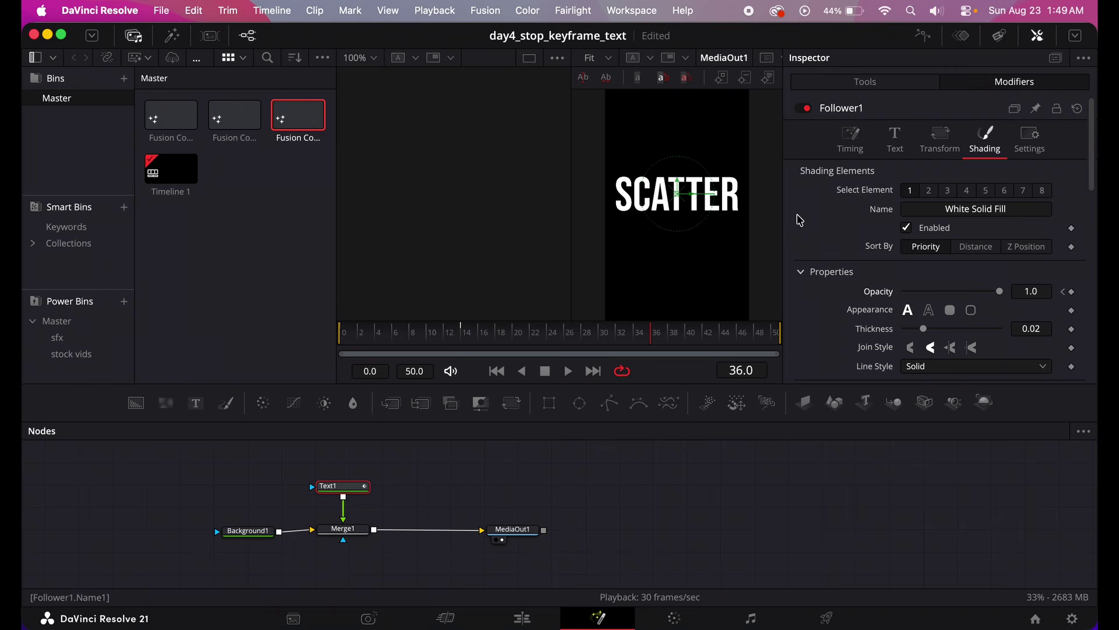
# - Set the Follower's delay between each character to 2.0 and play back the composition
pyautogui.click(845, 149)
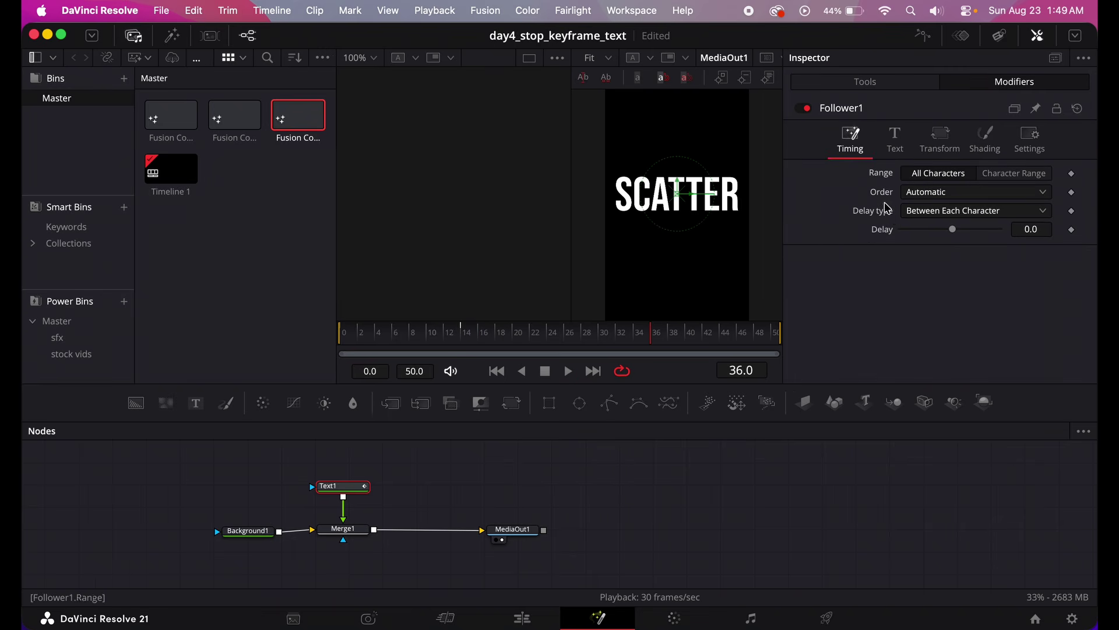
pyautogui.click(1030, 230)
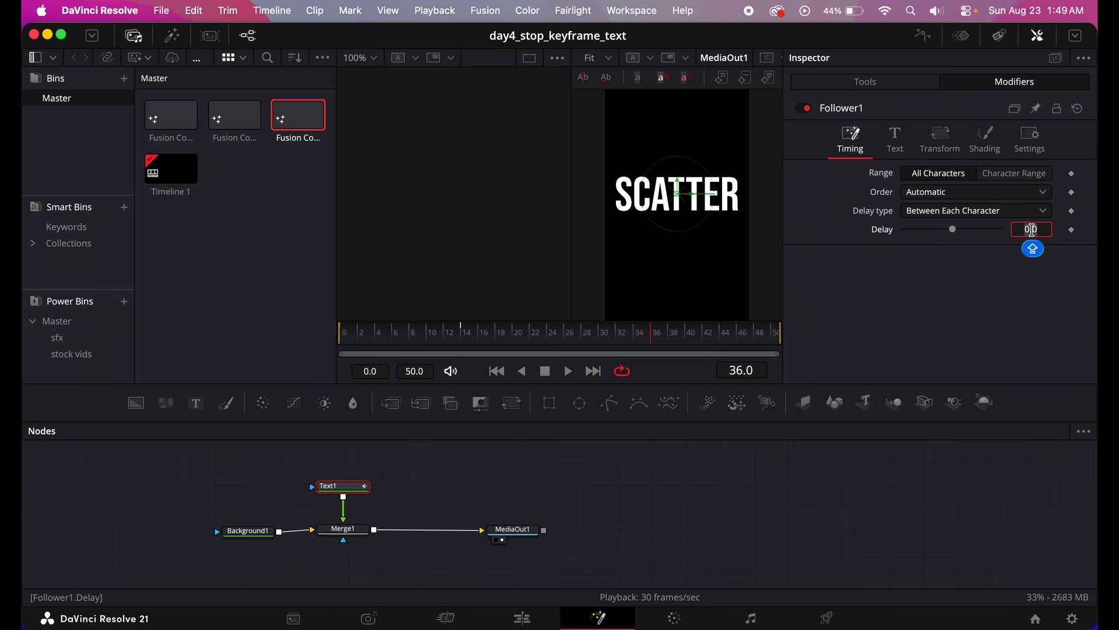
pyautogui.press('BackSpace')
pyautogui.press('BackSpace')
pyautogui.press('BackSpace')
pyautogui.write('2')
pyautogui.press('Return')
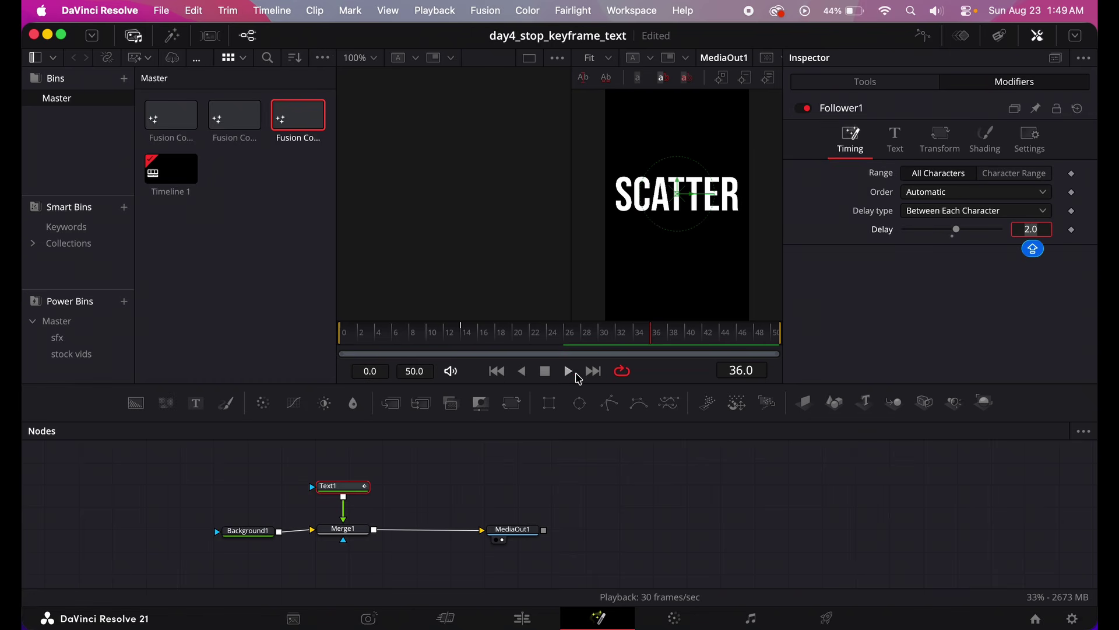
pyautogui.click(569, 372)
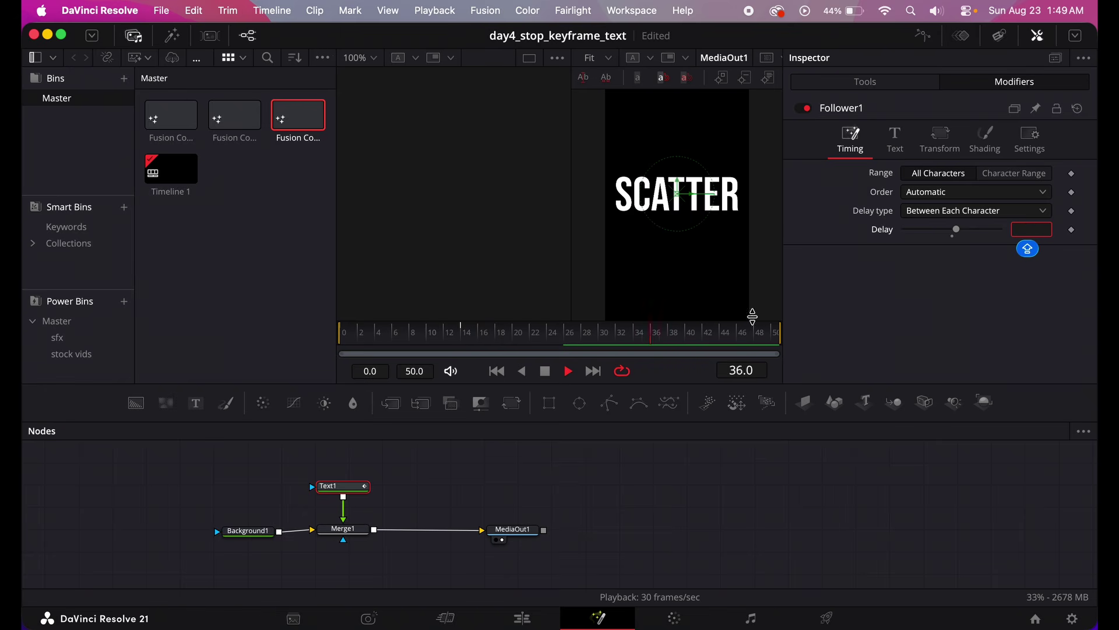
pyautogui.write('2.0')
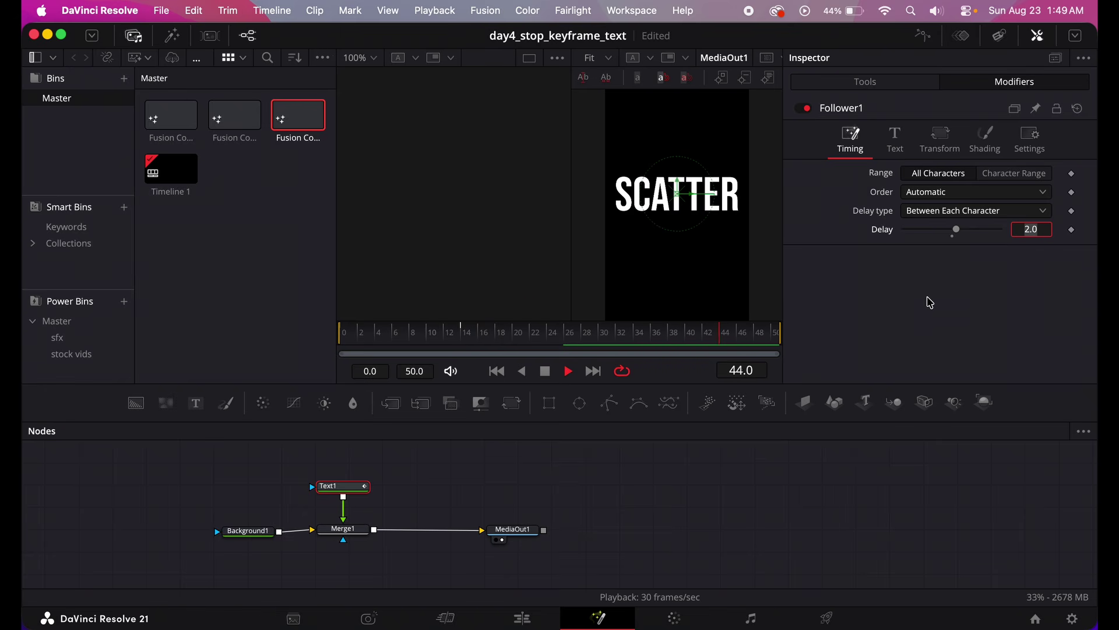
pyautogui.press('Return')
pyautogui.press('space')
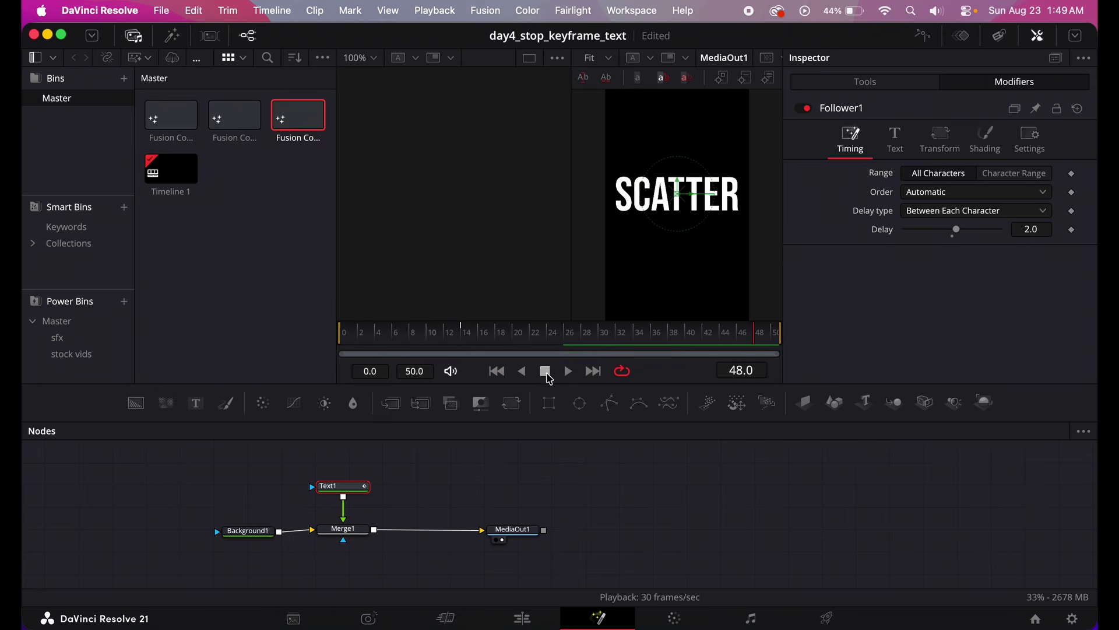
# - Enable motion blur on the SCATTER text node and set its quality to 10
pyautogui.click(1029, 139)
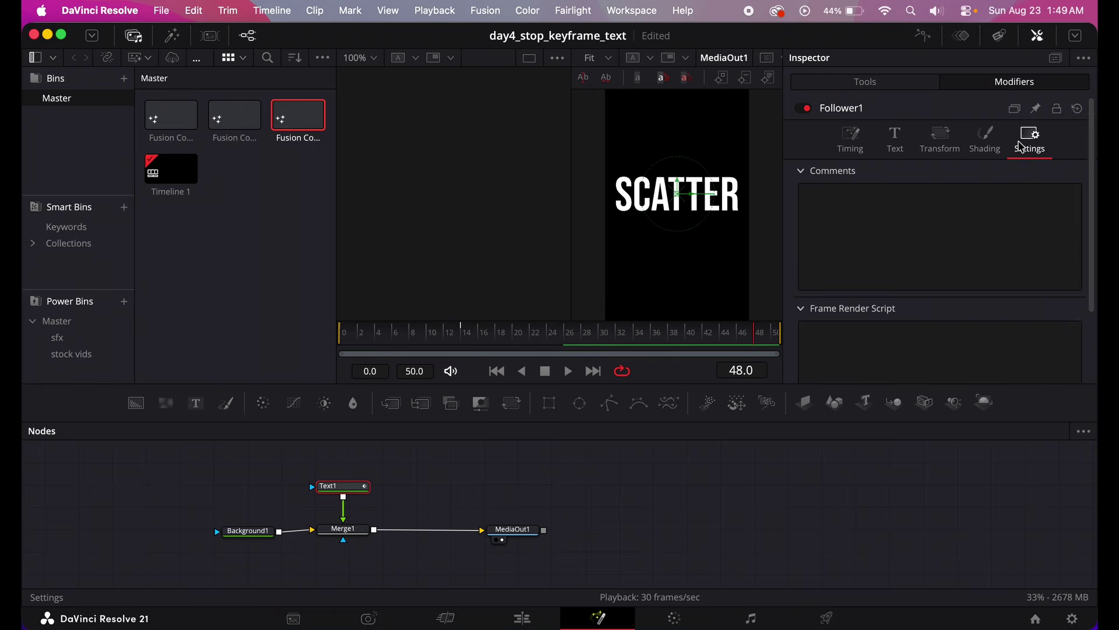
pyautogui.click(874, 83)
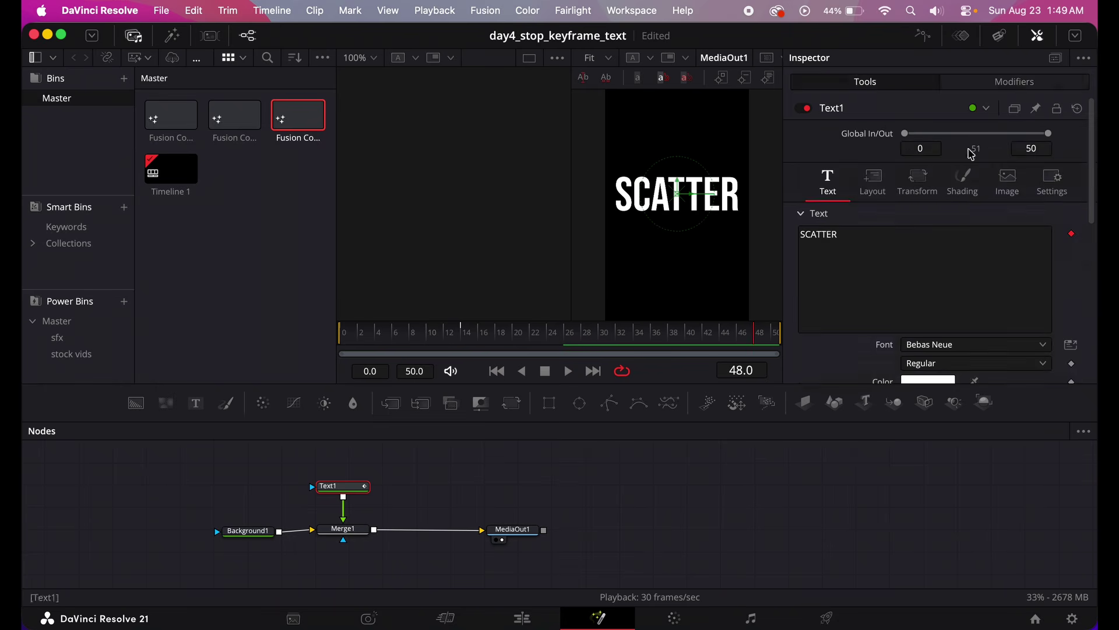
pyautogui.click(1053, 186)
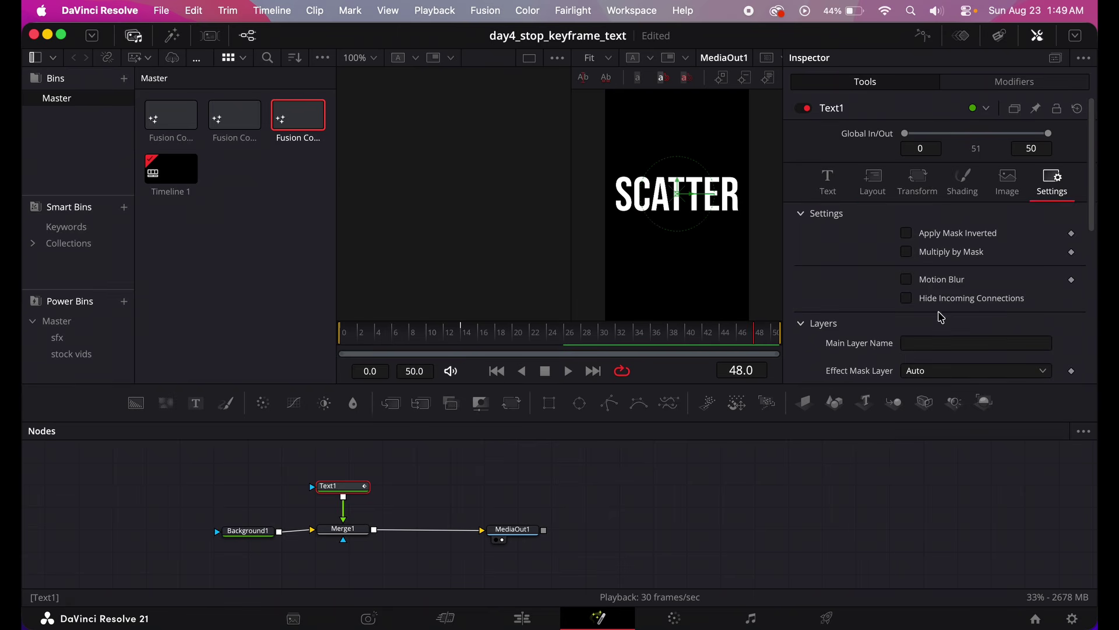
pyautogui.scroll(-5, 992, 300)
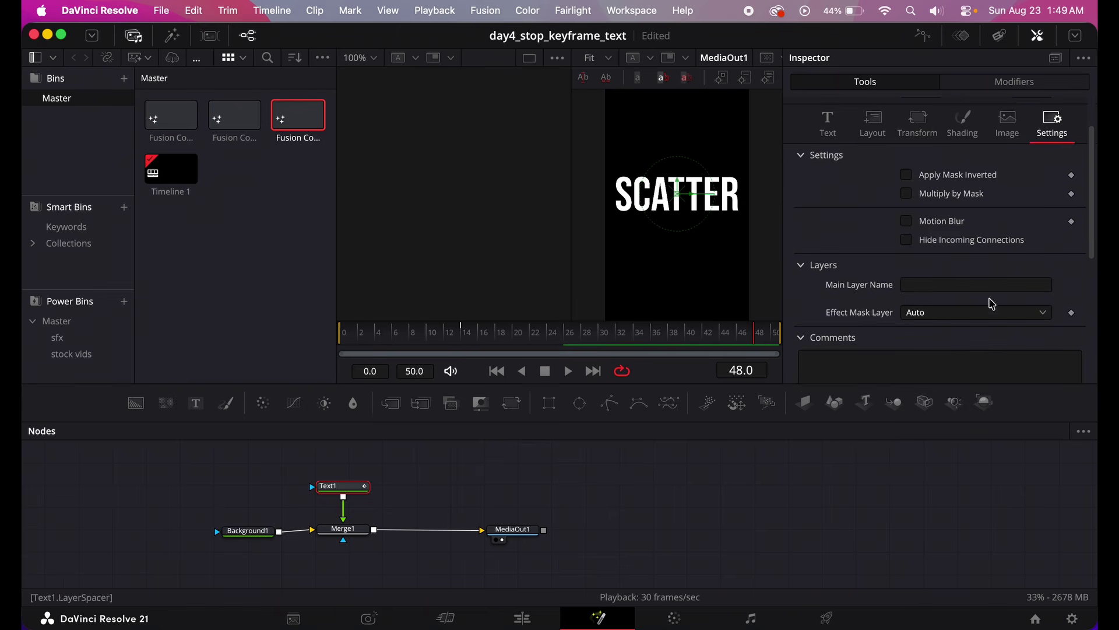
pyautogui.scroll(5, 984, 312)
pyautogui.click(906, 279)
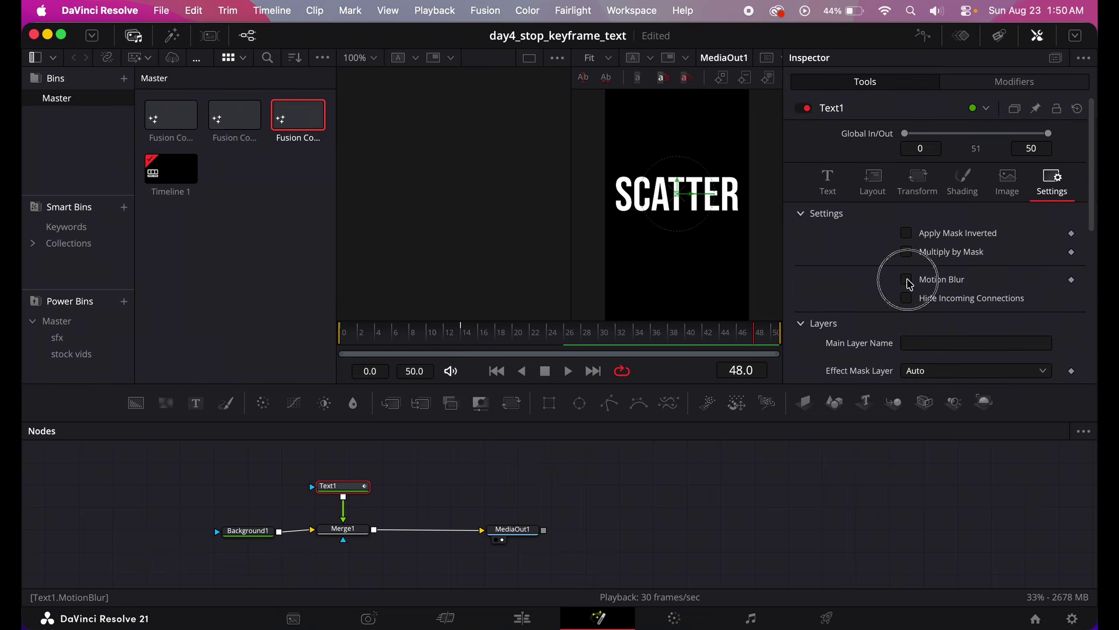
pyautogui.moveTo(923, 297); pyautogui.dragTo(1077, 310)
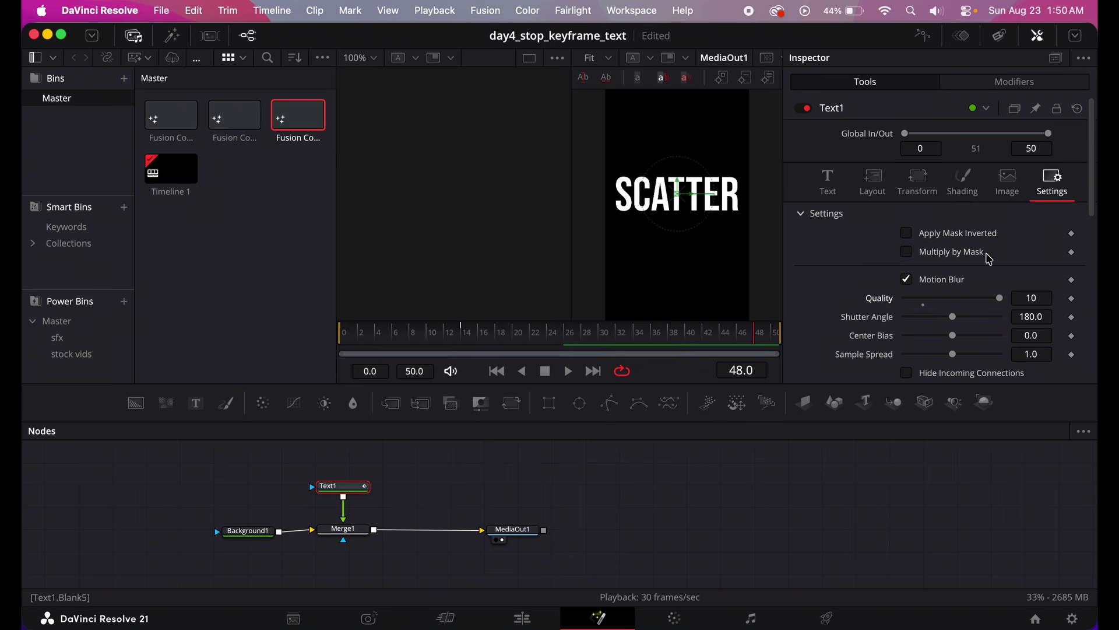
# - Show the Follower's character spacing and opacity curves in the Spline editor and apply an Out Cubic ease to all their keyframes
pyautogui.click(923, 36)
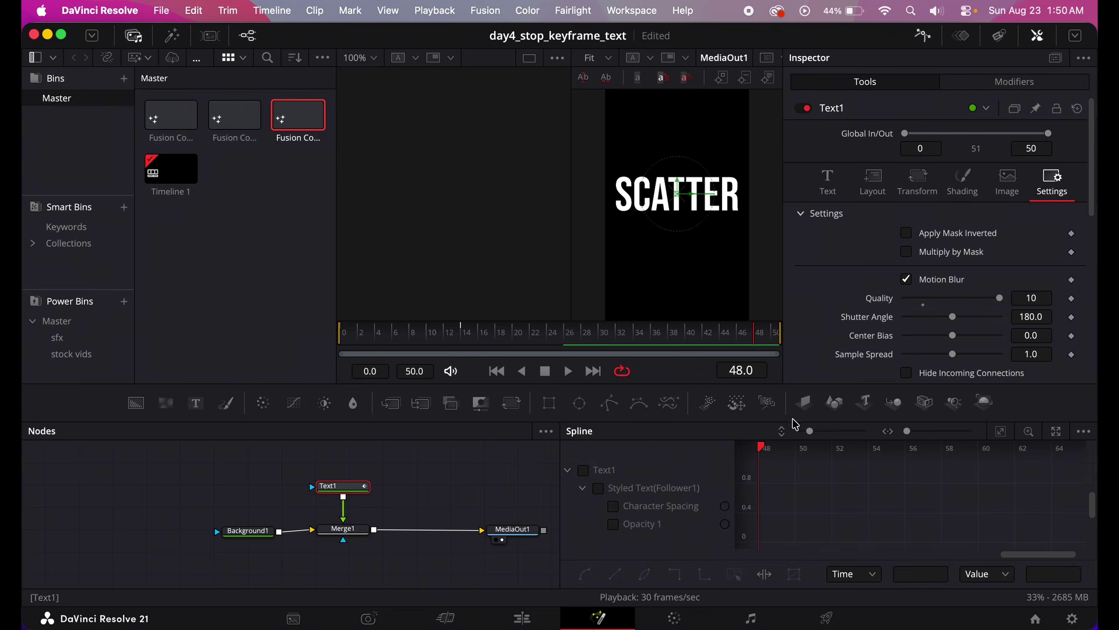
pyautogui.click(597, 487)
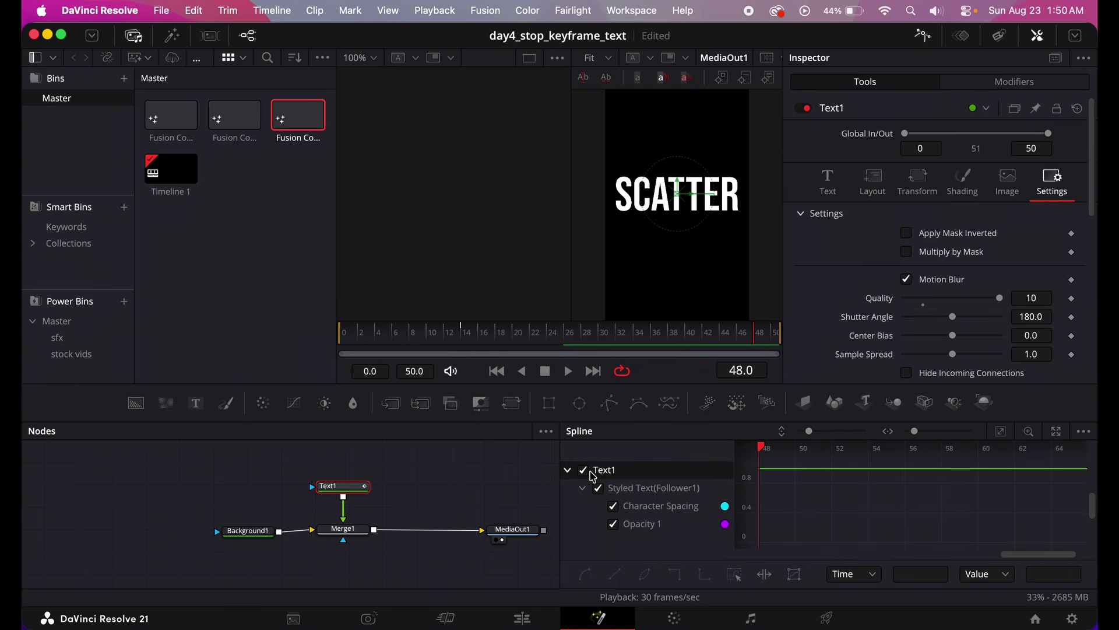
pyautogui.click(1002, 433)
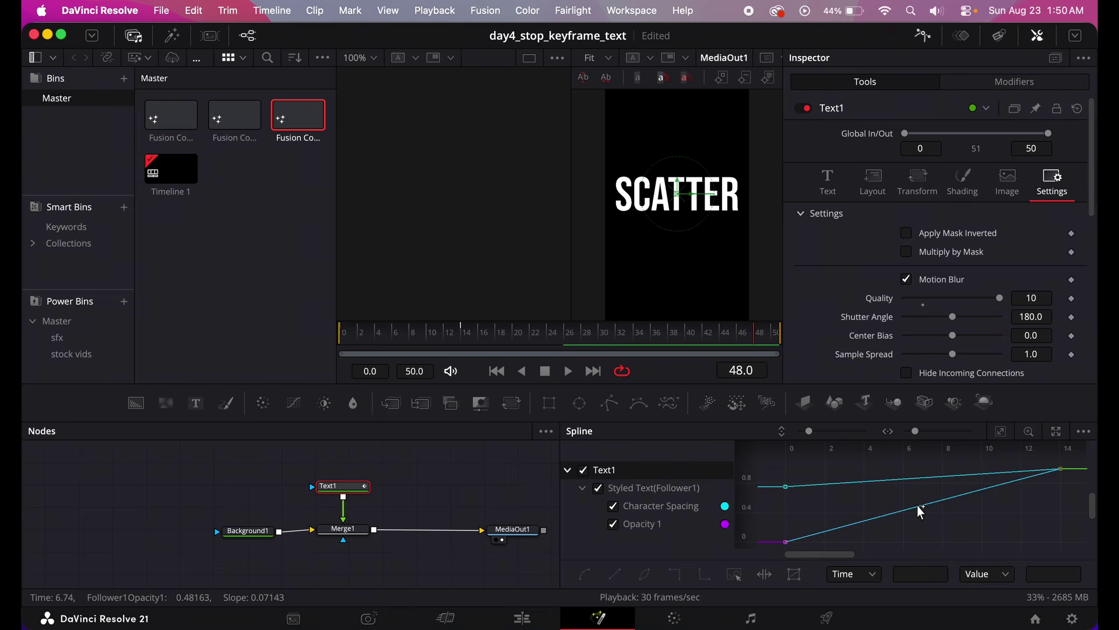
pyautogui.moveTo(788, 458); pyautogui.dragTo(1074, 562)
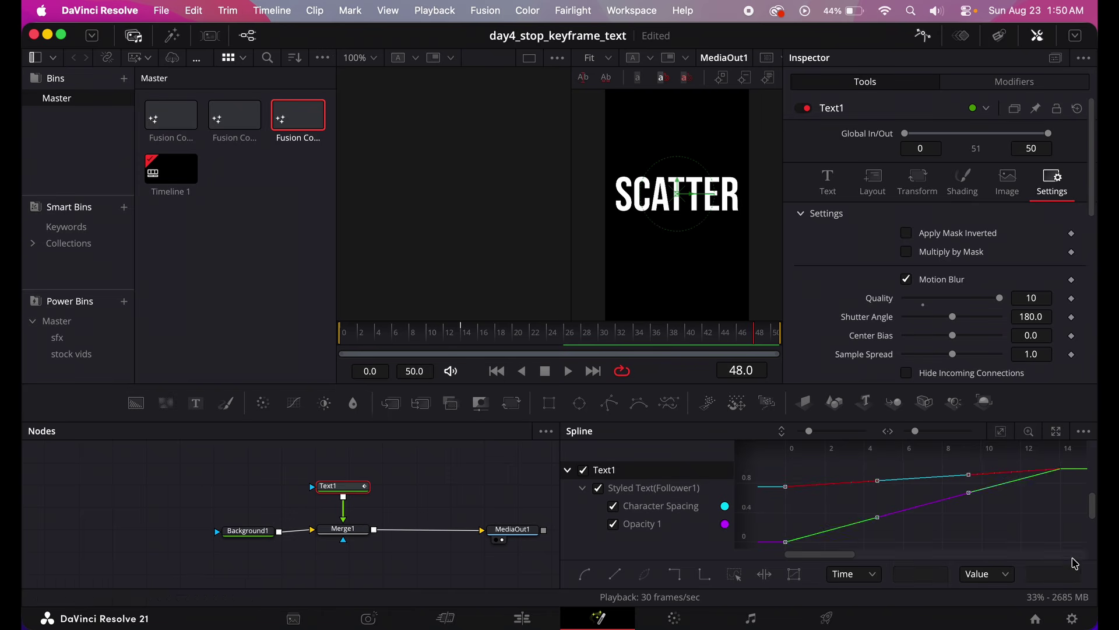
pyautogui.rightClick(880, 499)
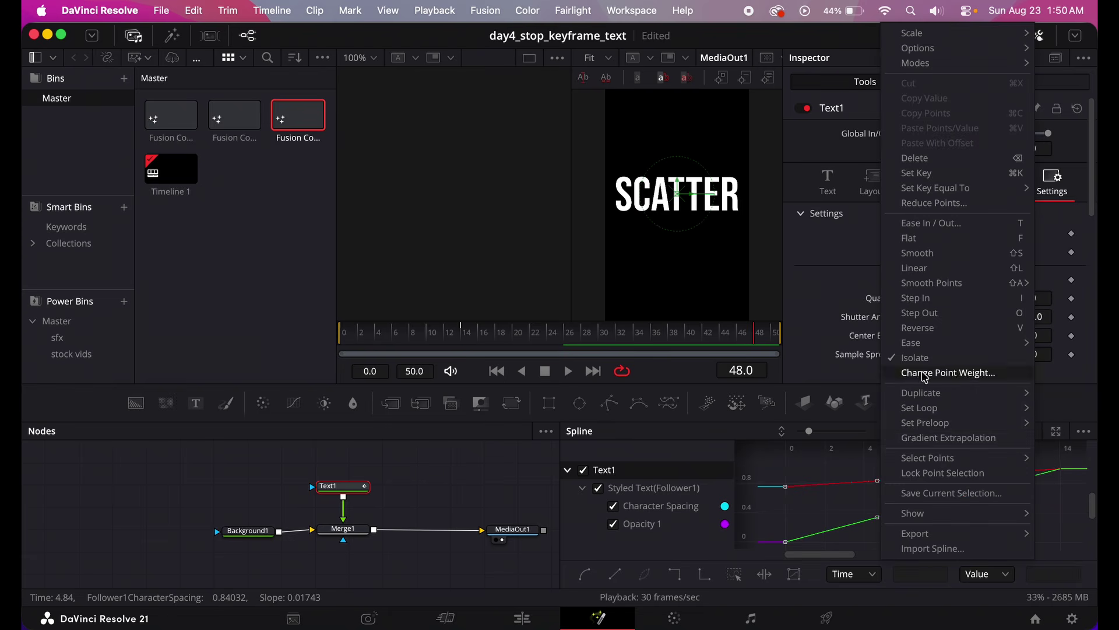
pyautogui.moveTo(927, 344)
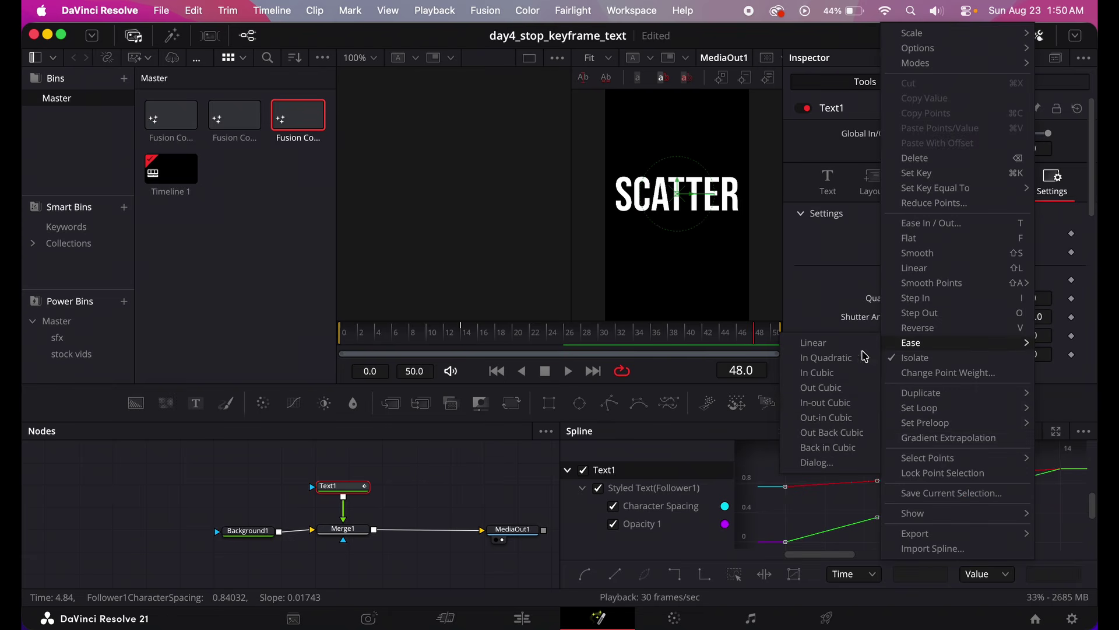
pyautogui.click(839, 390)
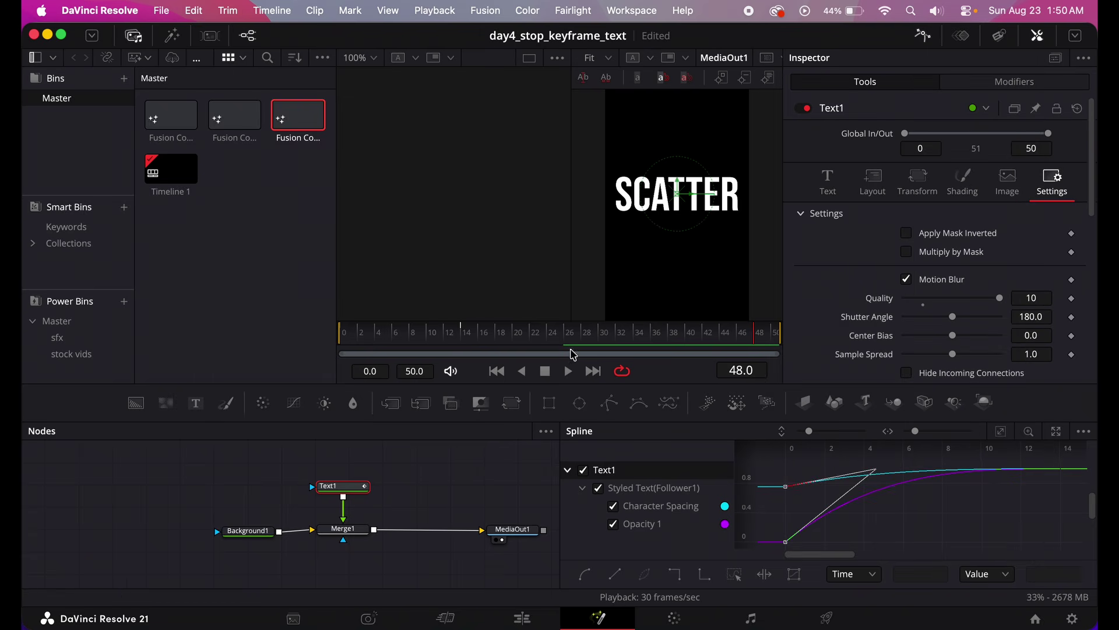
# - Play back the eased SCATTER animation and close the Spline editor
pyautogui.click(568, 371)
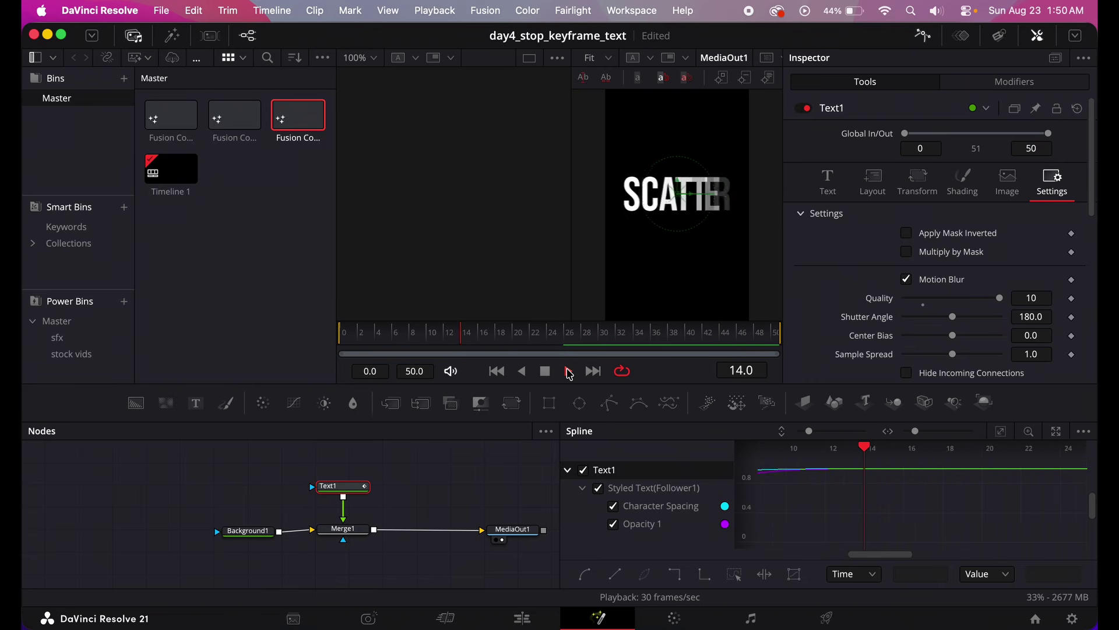
pyautogui.click(569, 371)
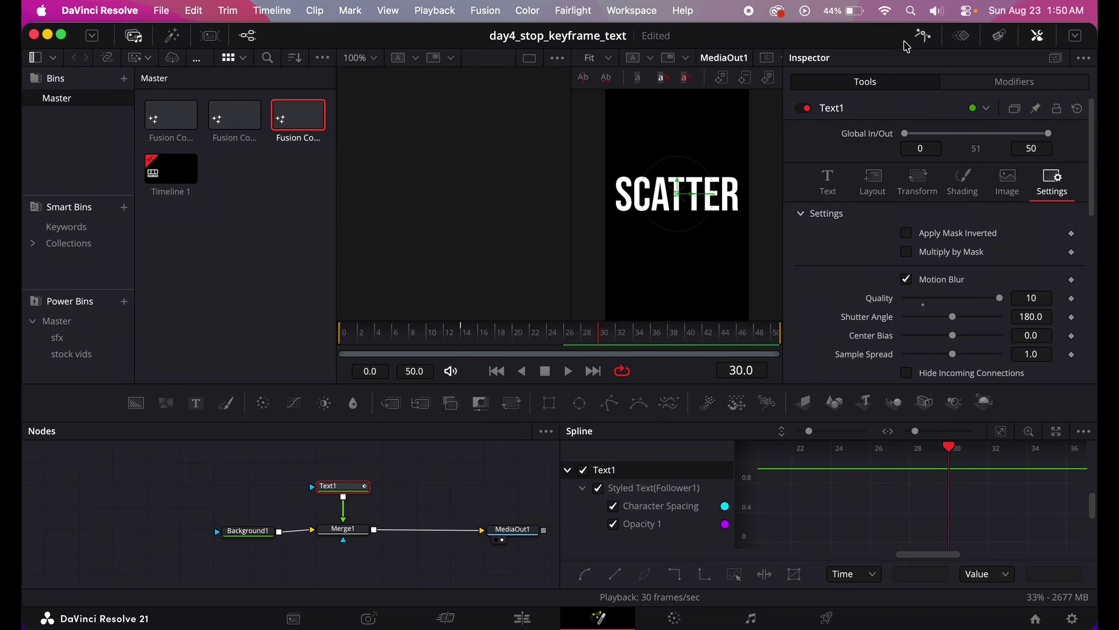
pyautogui.click(923, 35)
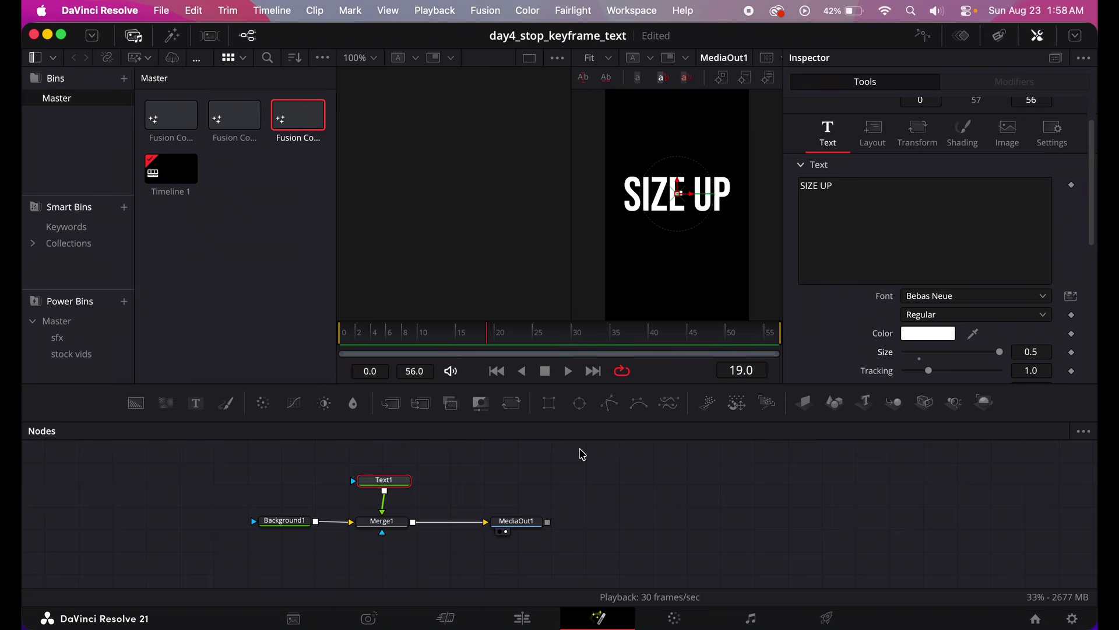
# - Add a Follower modifier to the SIZE UP text and open its modifier settings
pyautogui.rightClick(861, 242)
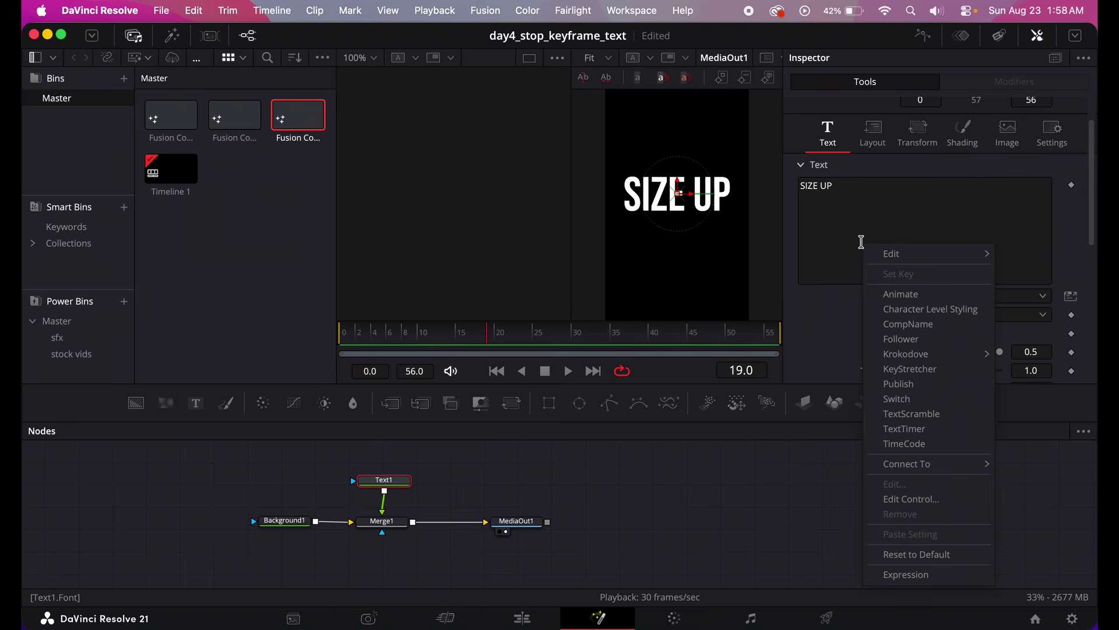
pyautogui.click(914, 341)
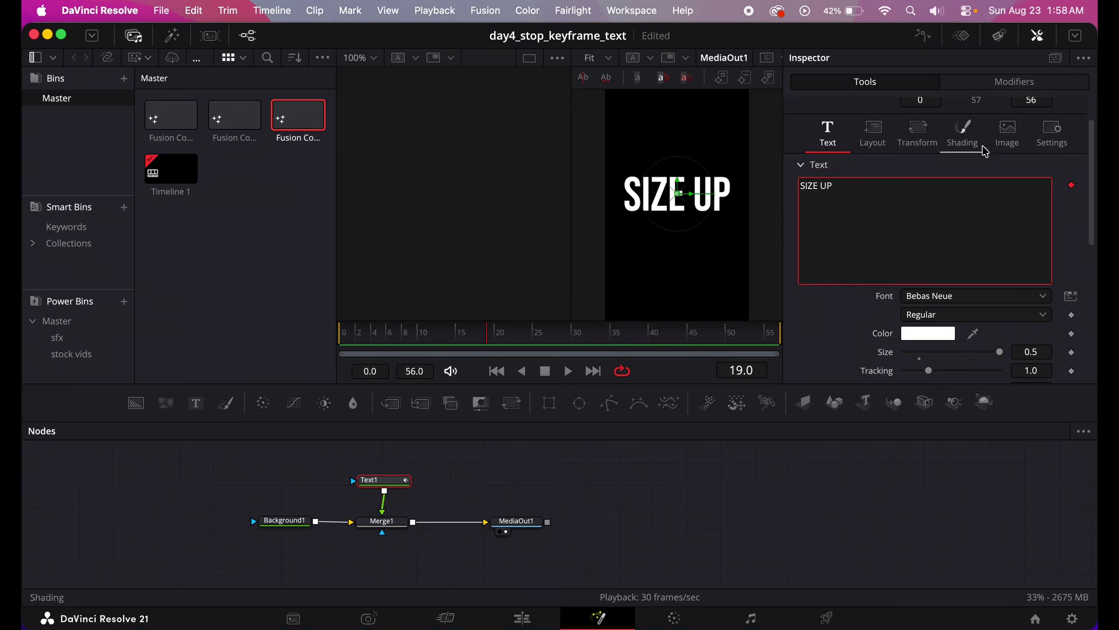
pyautogui.click(991, 86)
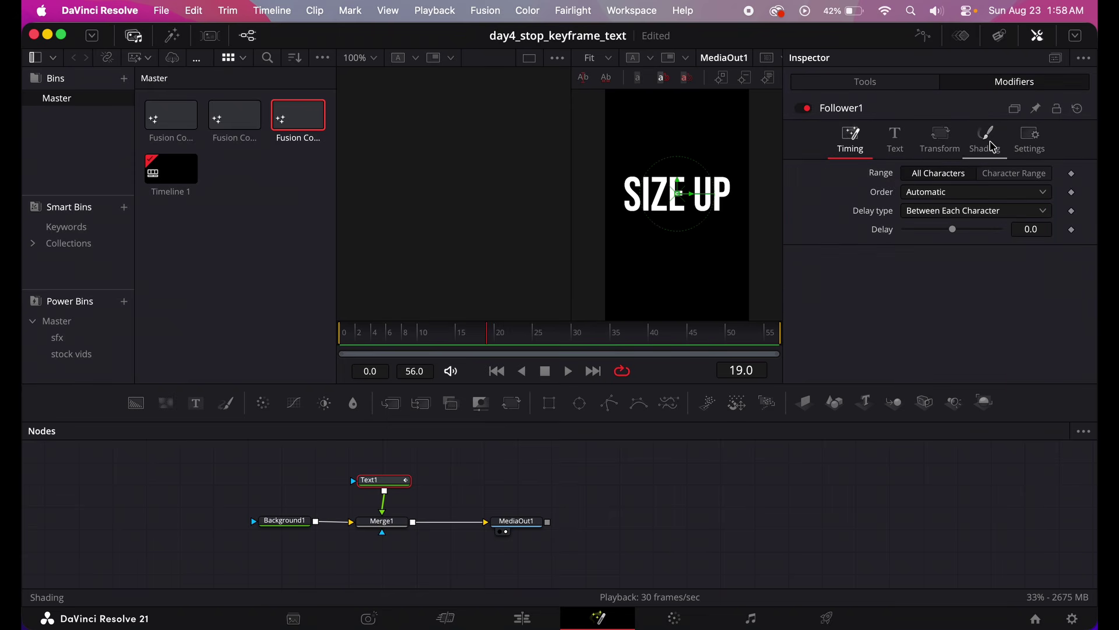
# - Add keyframes at frame 15 for the Follower's shading opacity and its size X and Y, all at 1.0
pyautogui.click(994, 146)
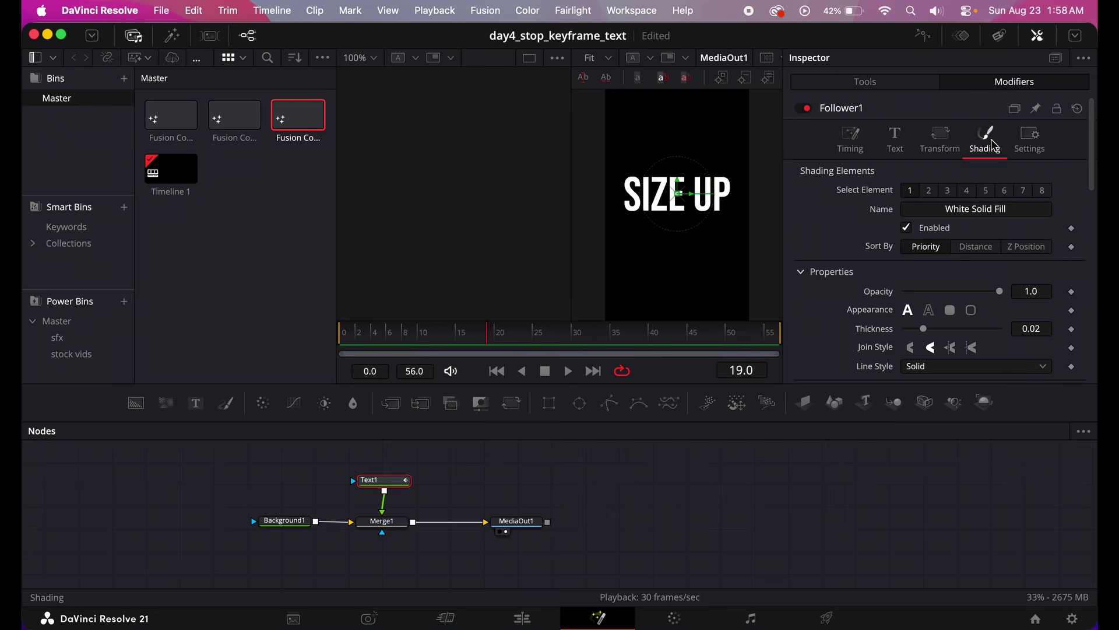
pyautogui.click(454, 333)
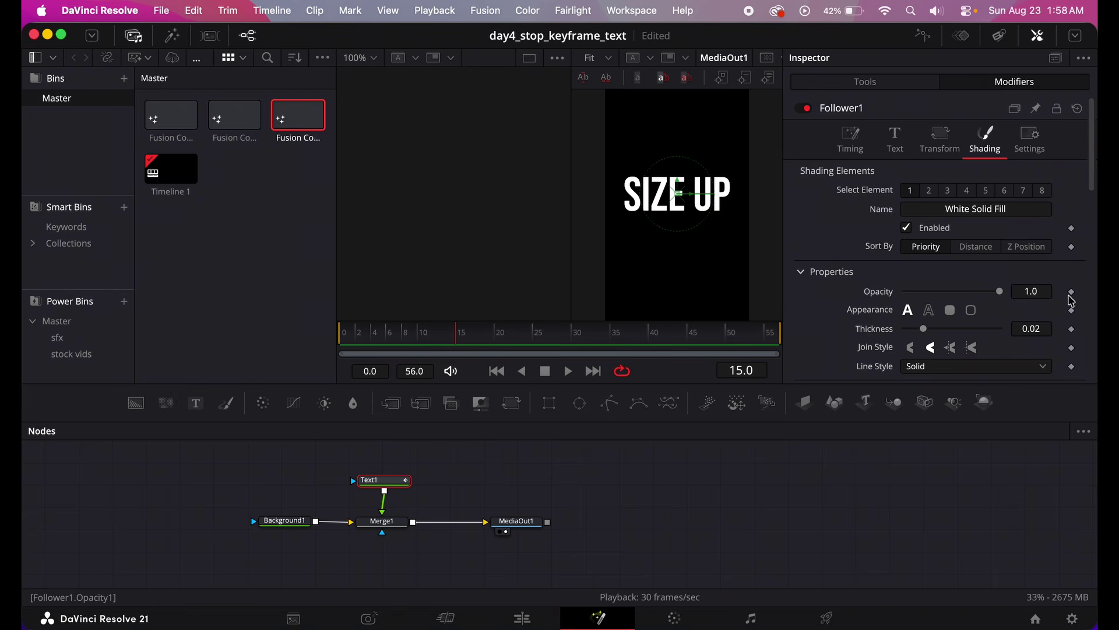
pyautogui.scroll(-10, 1056, 343)
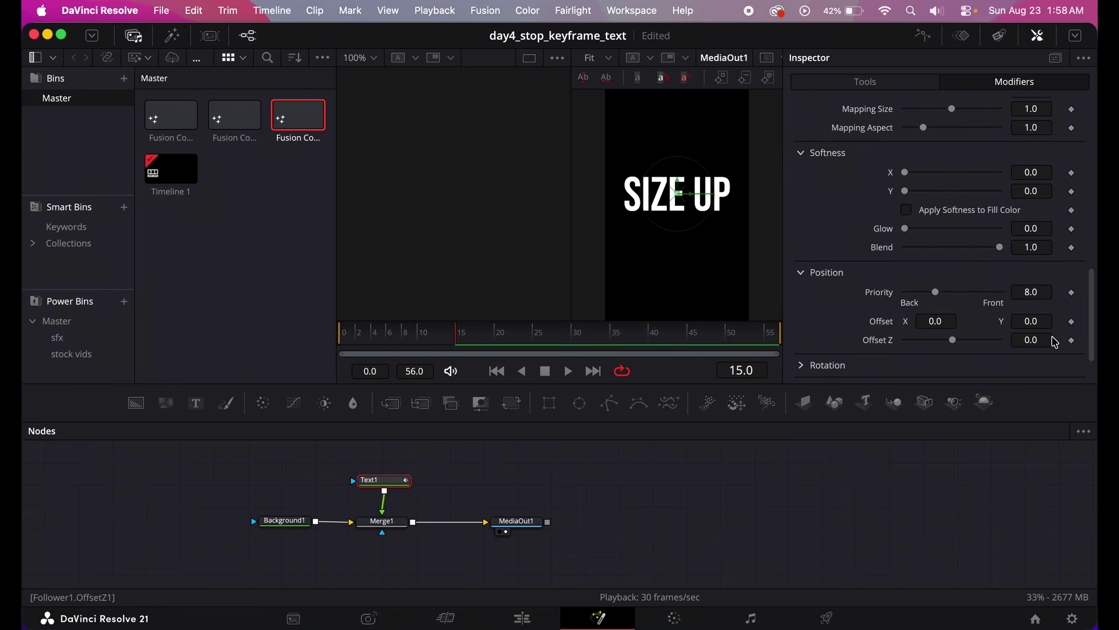
pyautogui.click(807, 372)
pyautogui.scroll(-3, 960, 345)
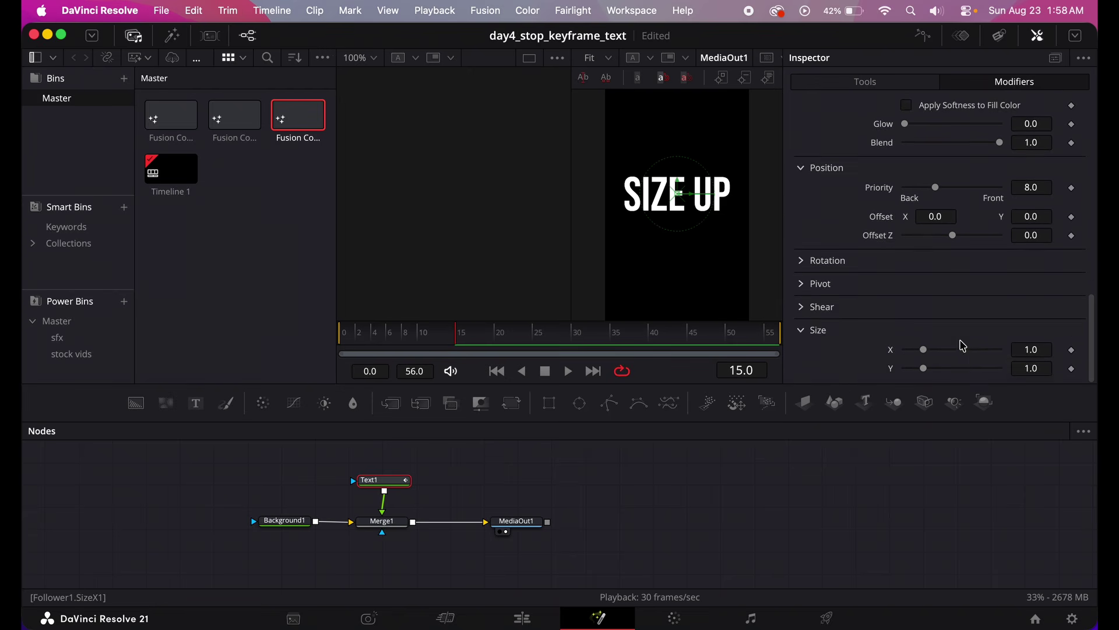
pyautogui.click(1072, 349)
pyautogui.click(1072, 369)
pyautogui.click(1076, 36)
# - Set the Follower's shading opacity to 0.0 at frame 0
pyautogui.scroll(10, 954, 452)
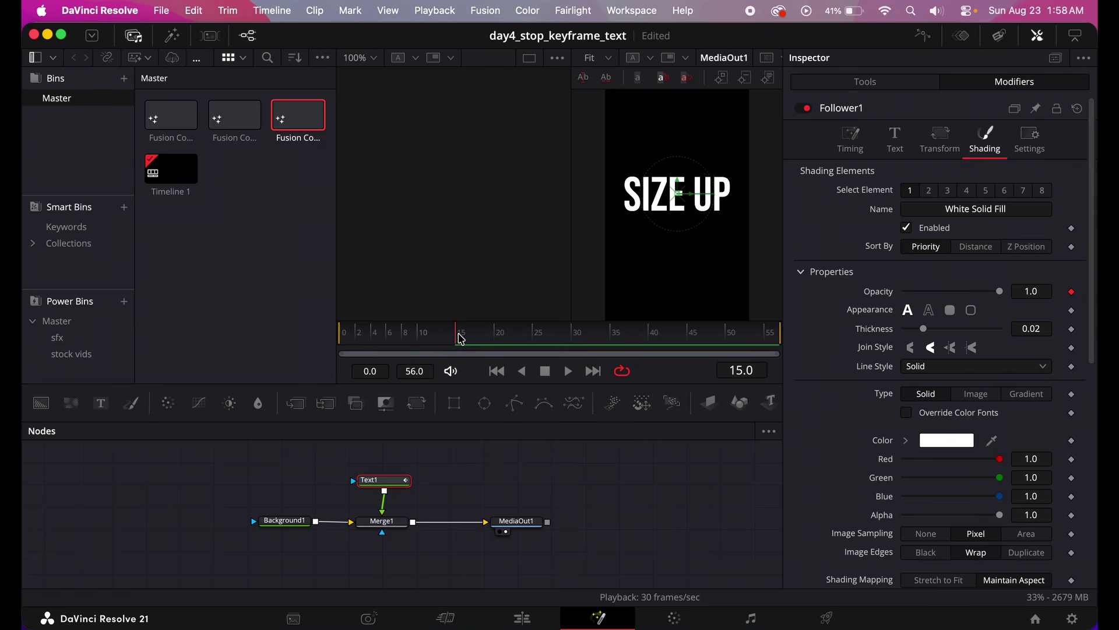
pyautogui.moveTo(458, 340); pyautogui.dragTo(291, 354)
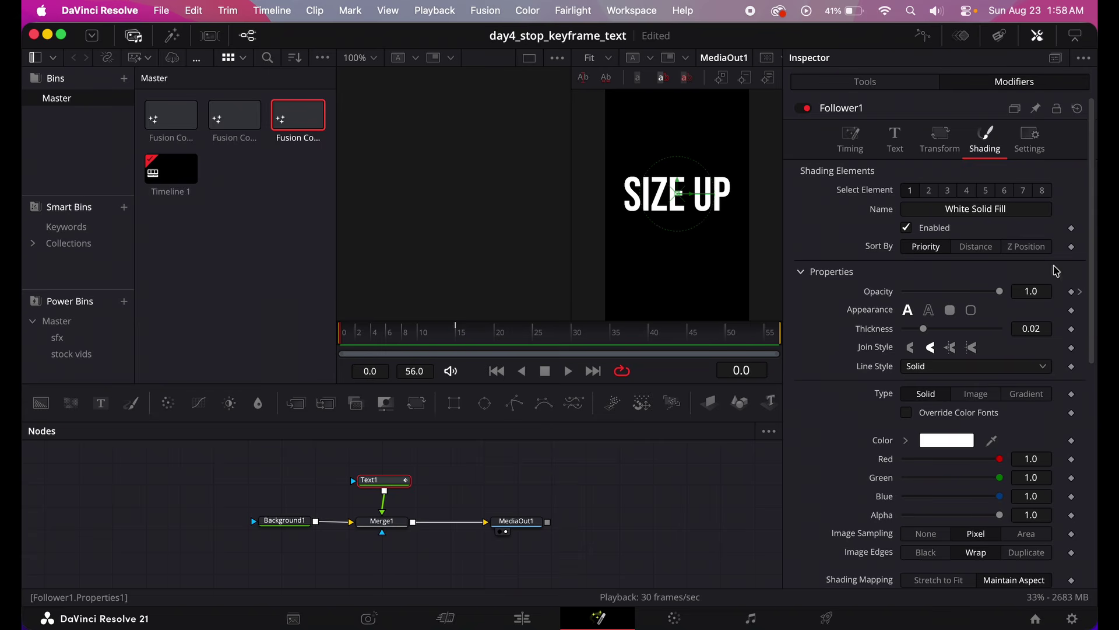
pyautogui.moveTo(1001, 294); pyautogui.dragTo(881, 304)
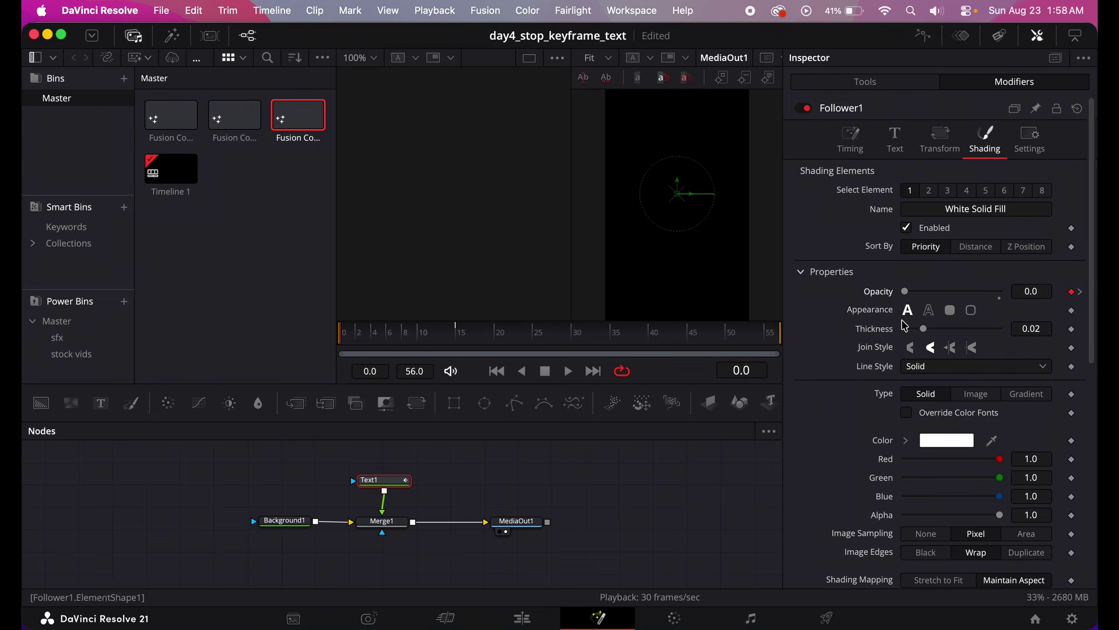
# - Set the Follower's shading size X and Y to 0 at frame 0 and play back the animation
pyautogui.scroll(-10, 909, 349)
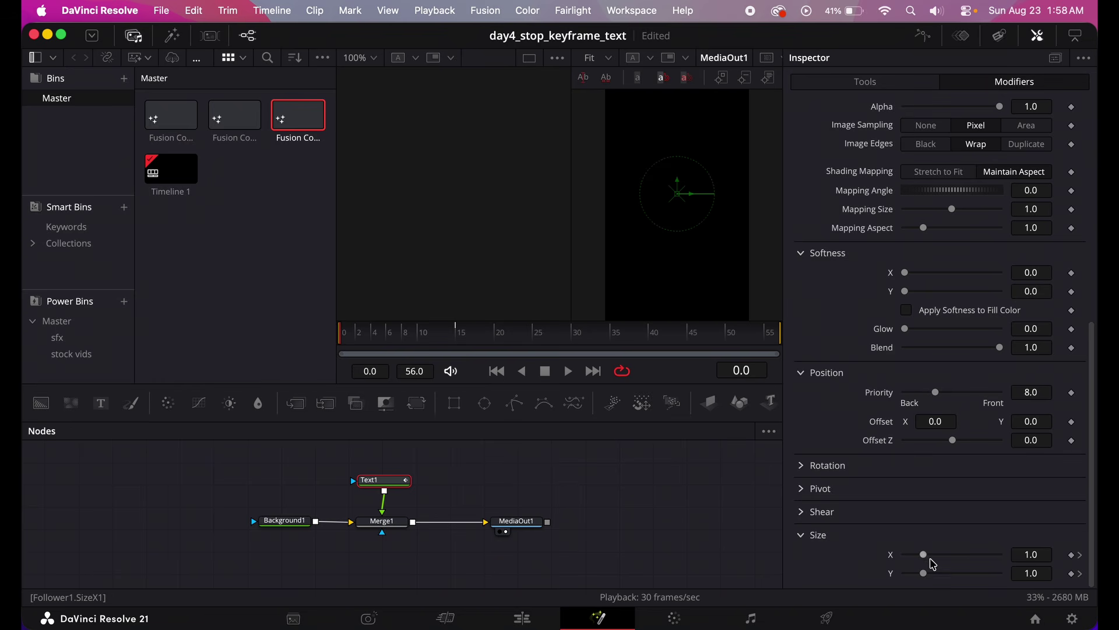
pyautogui.moveTo(924, 555); pyautogui.dragTo(817, 600)
pyautogui.click(568, 371)
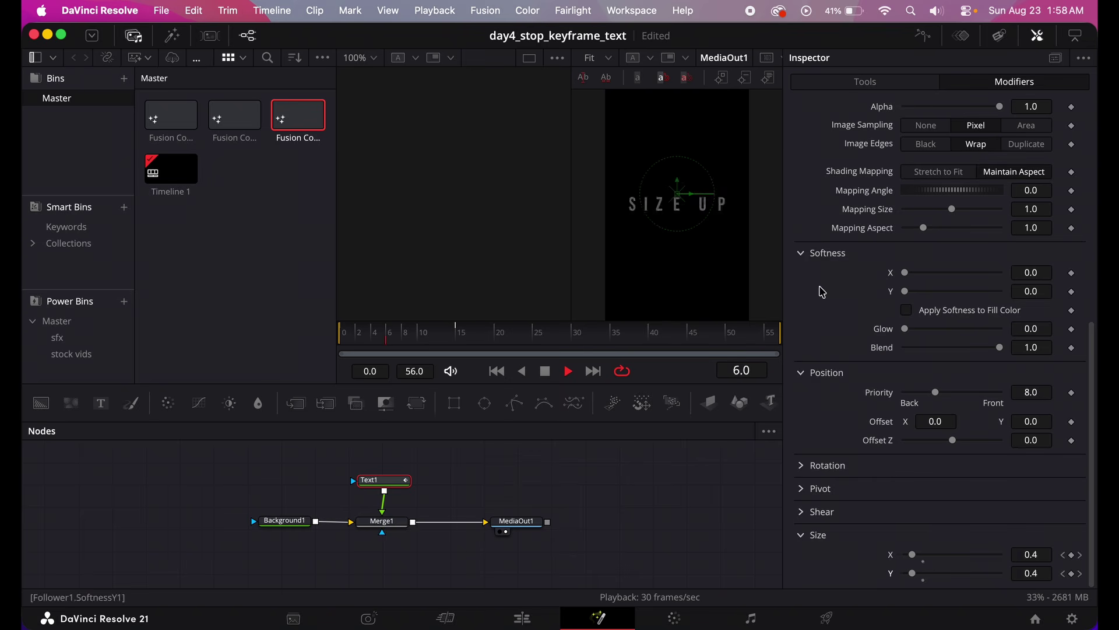
pyautogui.click(545, 371)
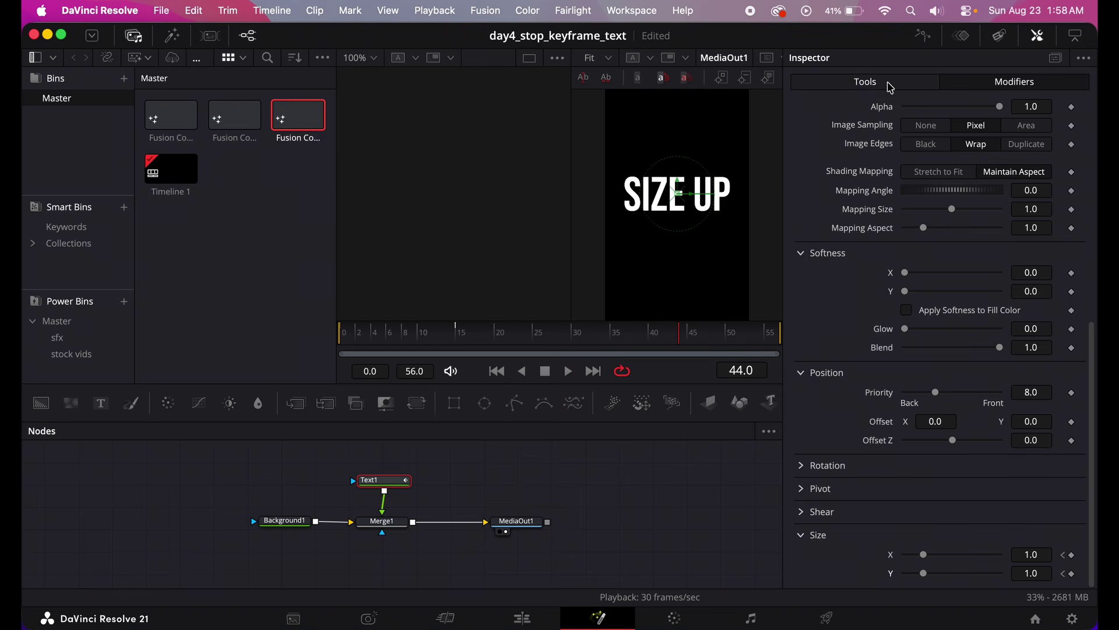
# - Set the SIZE UP Follower's delay between each character to 2.0 and play back the composition
pyautogui.click(867, 82)
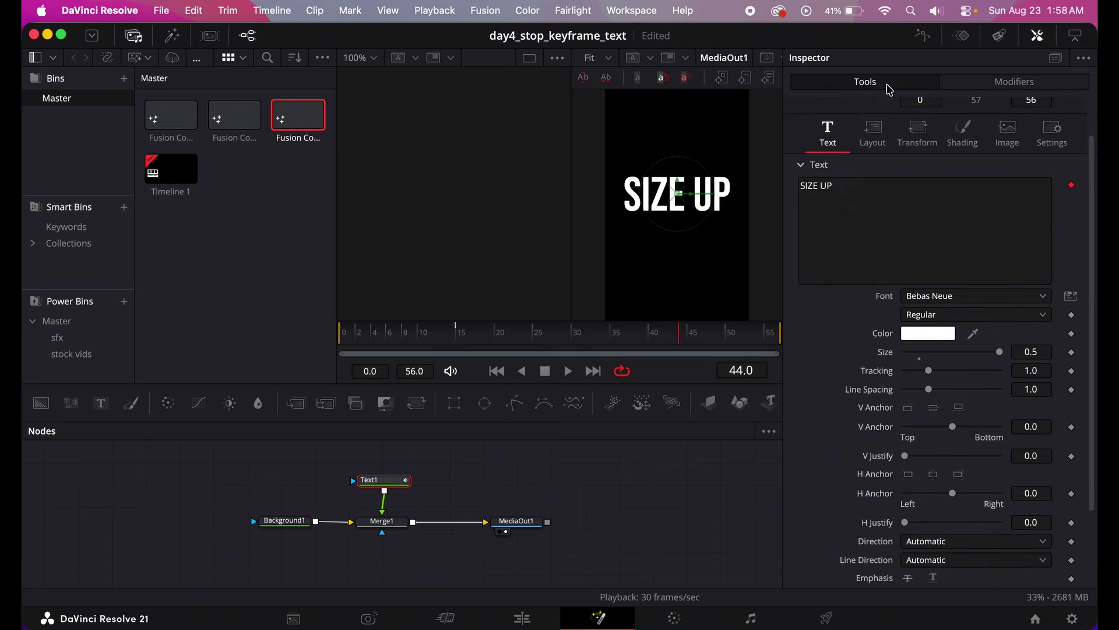
pyautogui.click(1014, 82)
pyautogui.scroll(10, 860, 355)
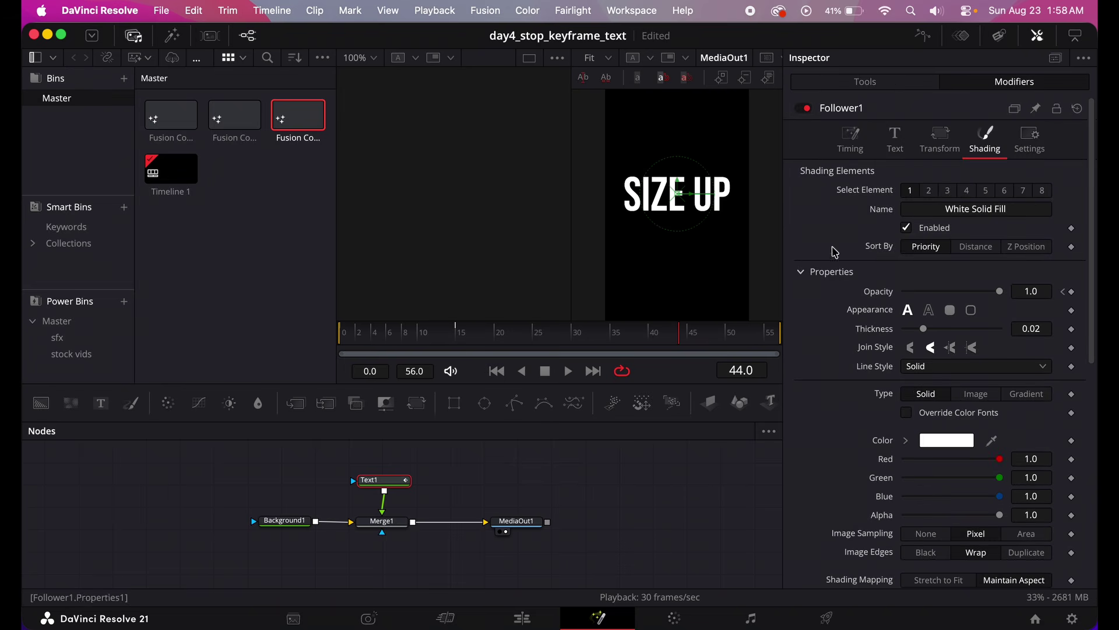
pyautogui.click(851, 139)
pyautogui.click(1026, 228)
pyautogui.write('2')
pyautogui.press('Return')
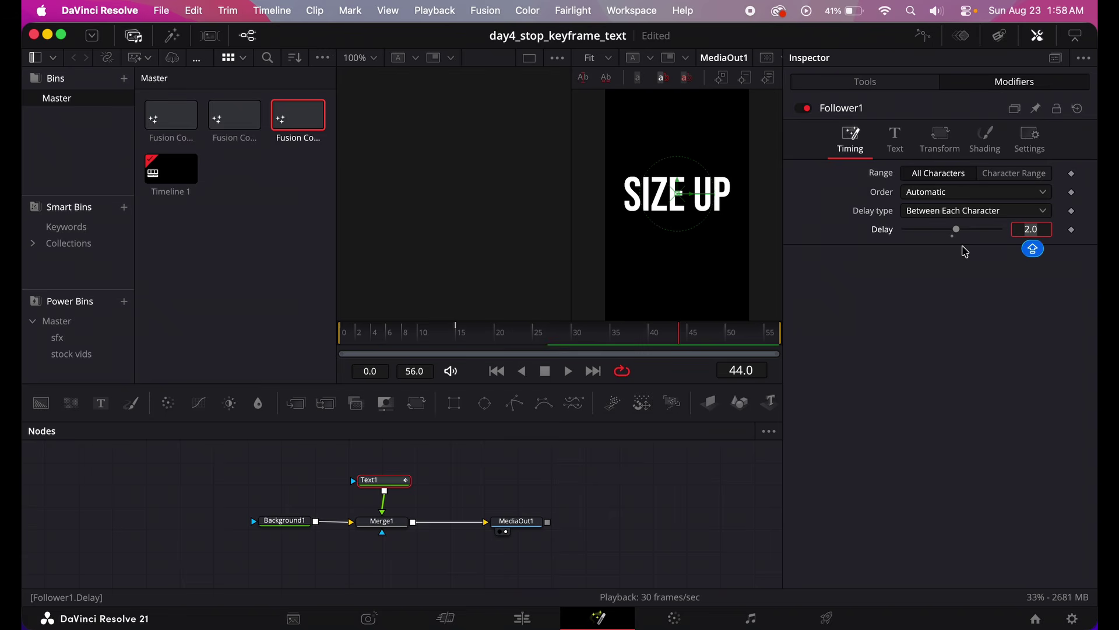
pyautogui.click(565, 380)
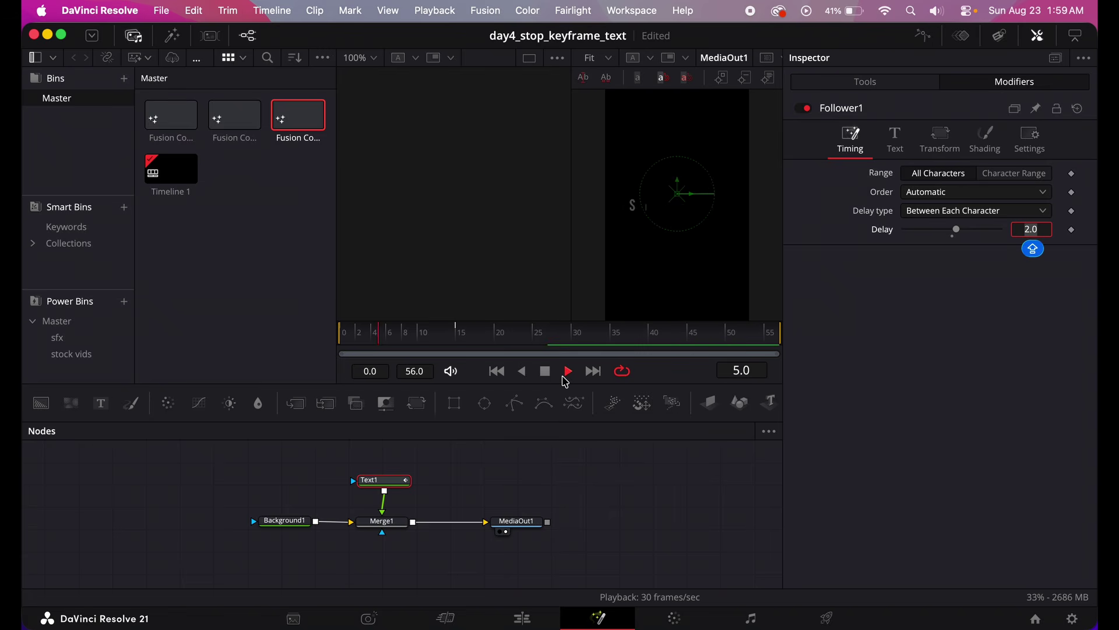
pyautogui.press('BackSpace')
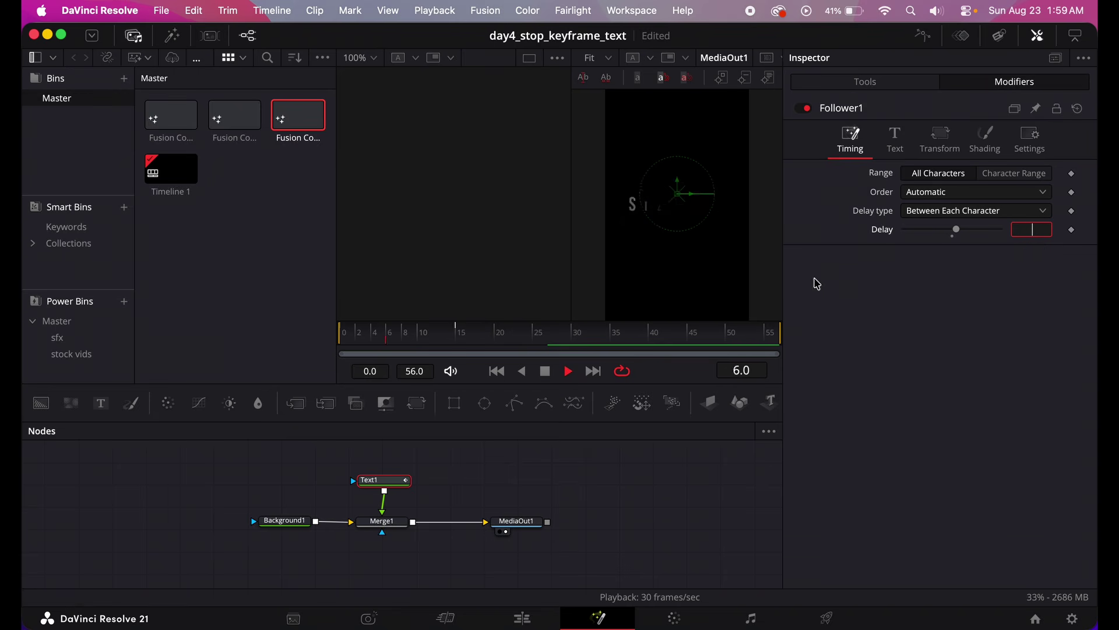
pyautogui.write('2.0')
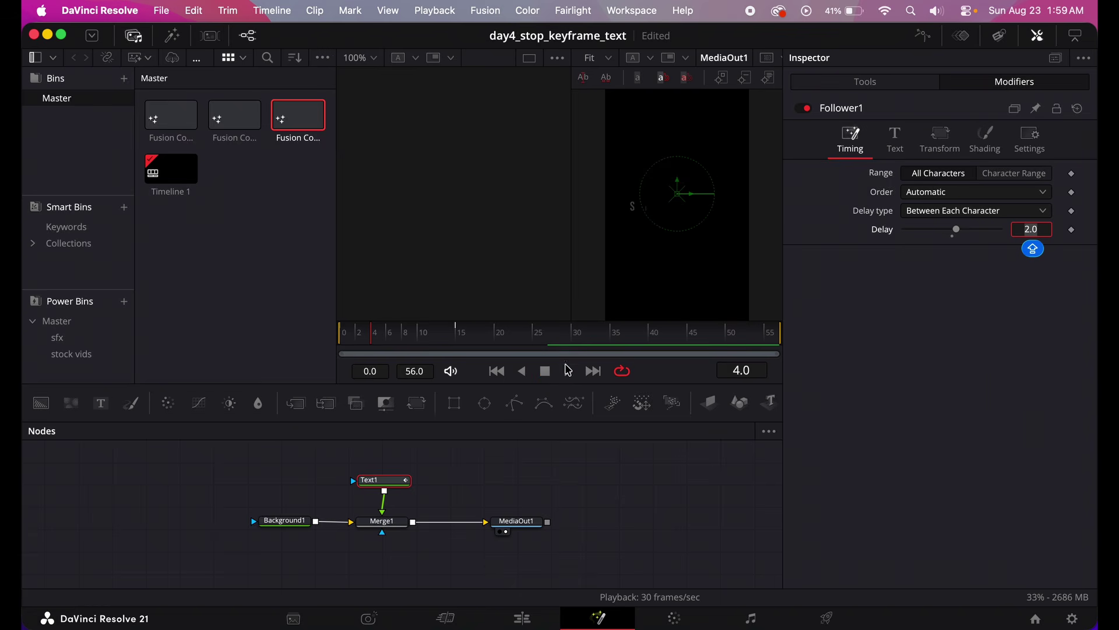
# - Display the Text1 Follower's opacity, size X and size Y curves in the Spline editor
pyautogui.click(900, 348)
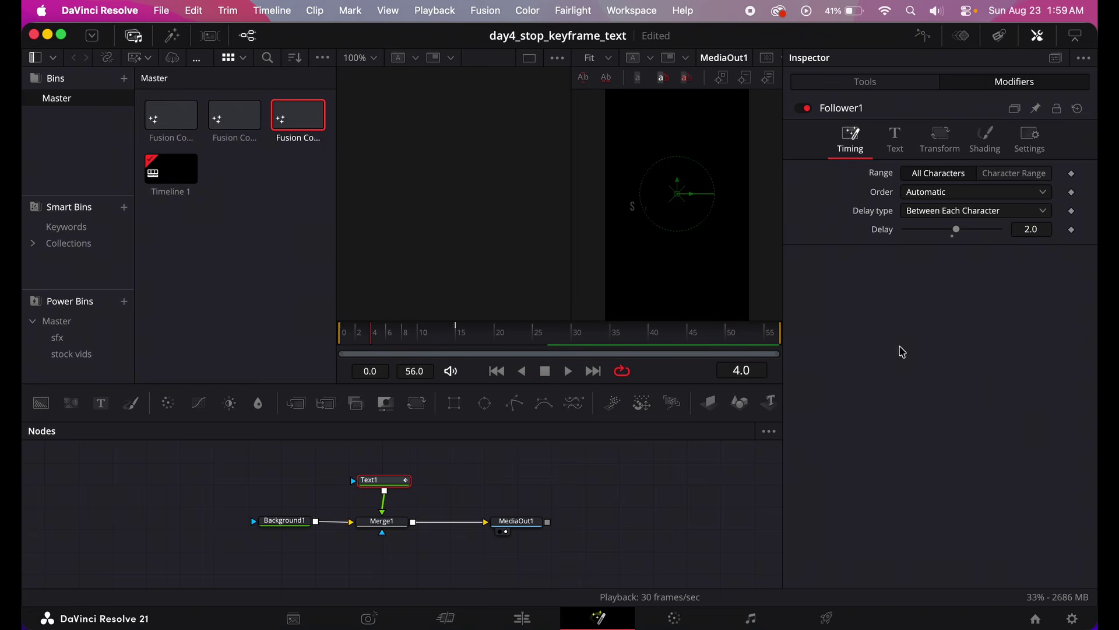
pyautogui.click(1021, 141)
pyautogui.click(994, 146)
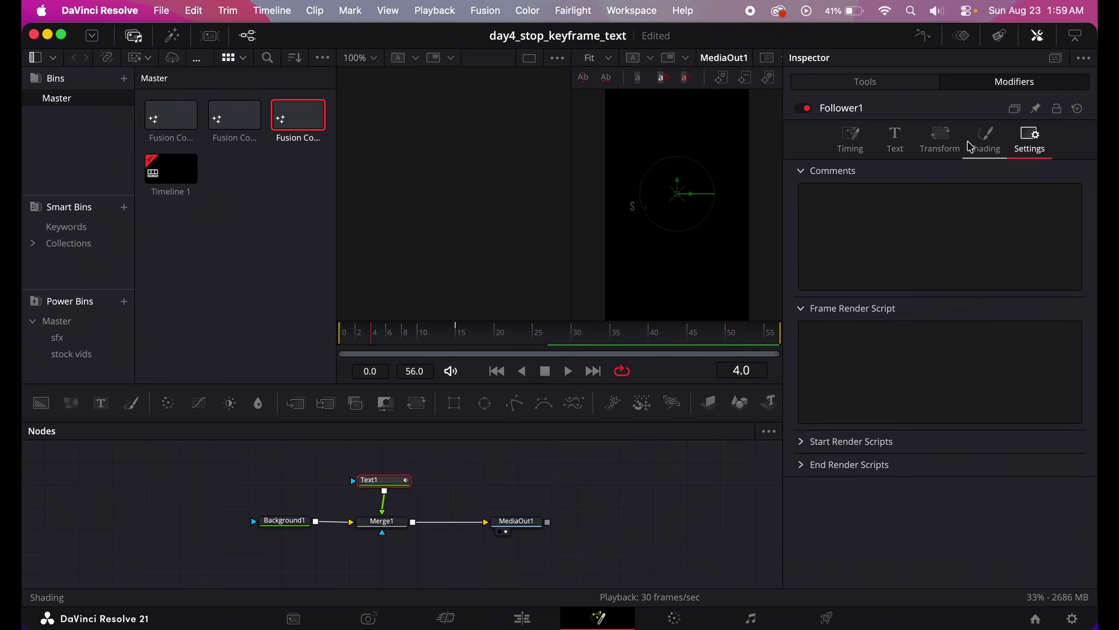
pyautogui.click(900, 90)
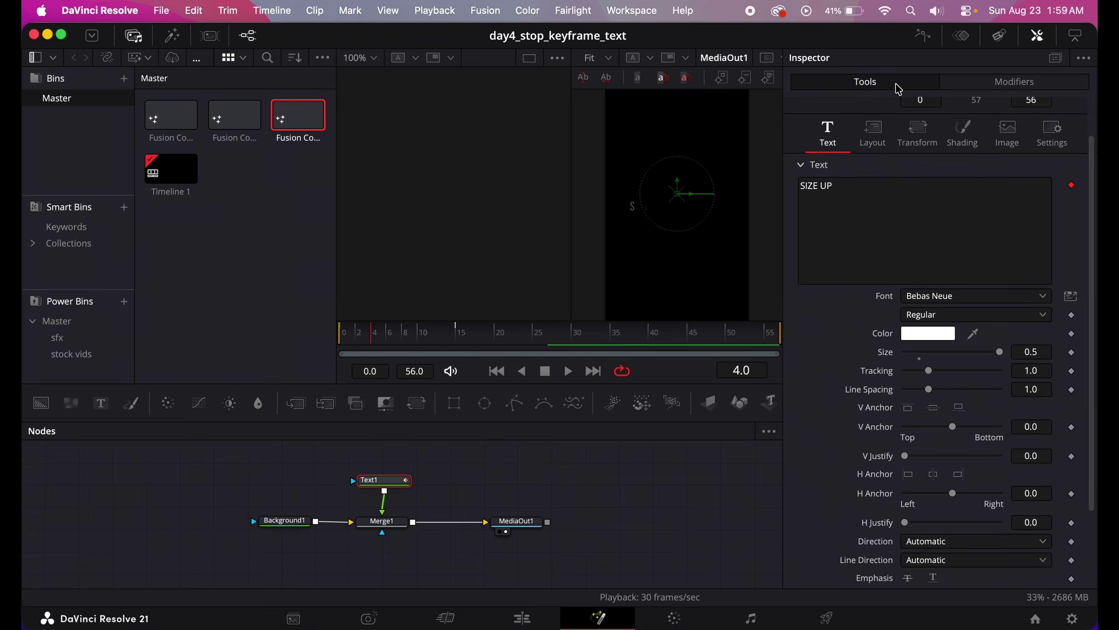
pyautogui.click(925, 44)
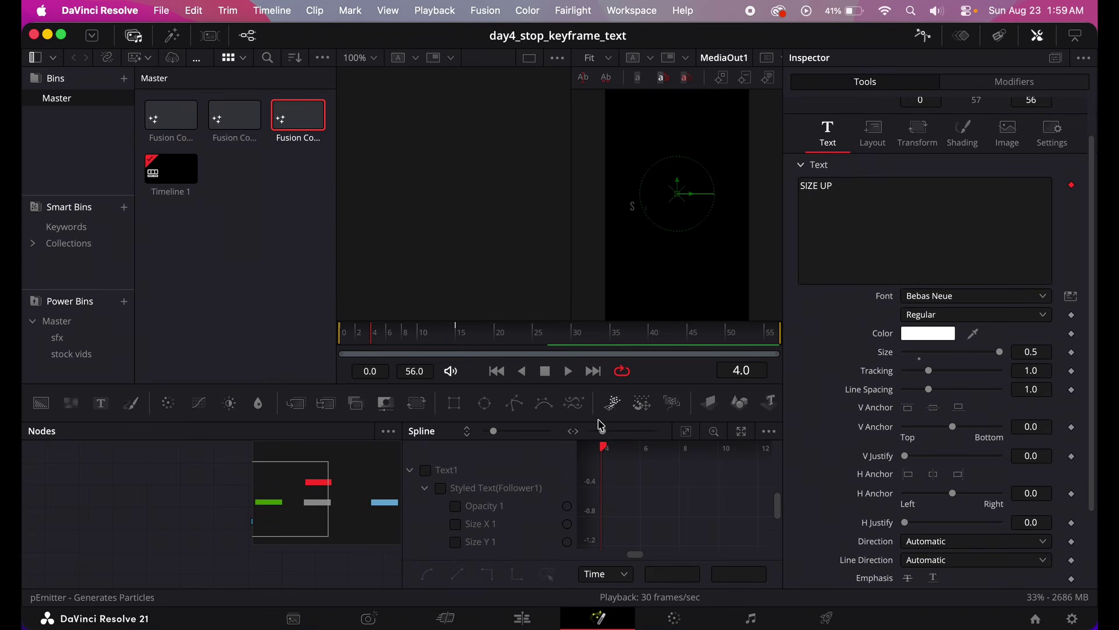
pyautogui.click(426, 470)
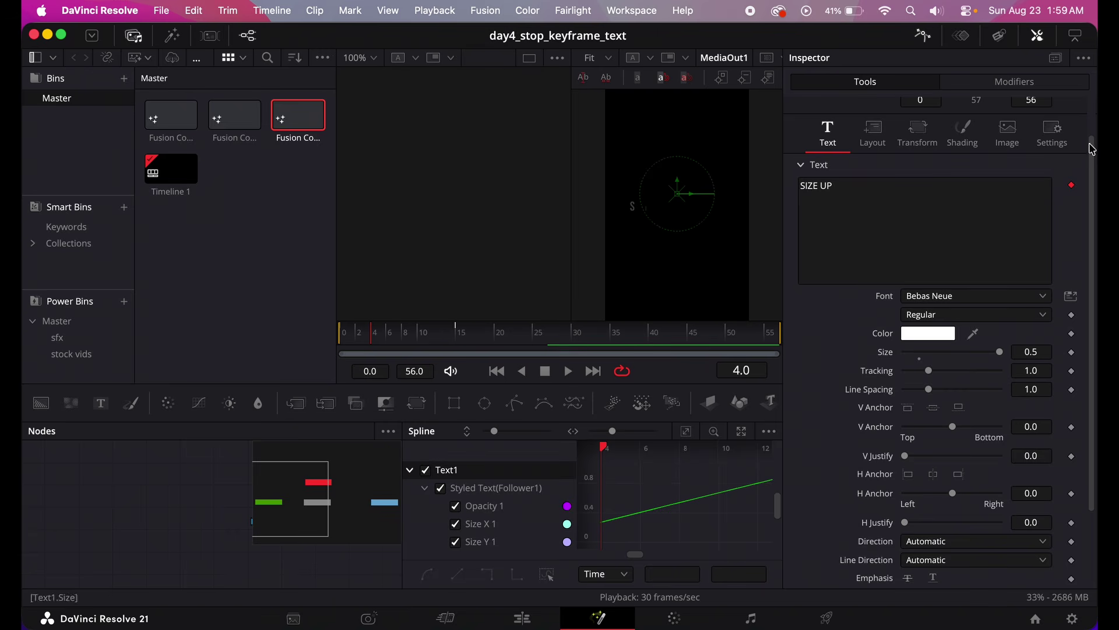
pyautogui.click(1077, 38)
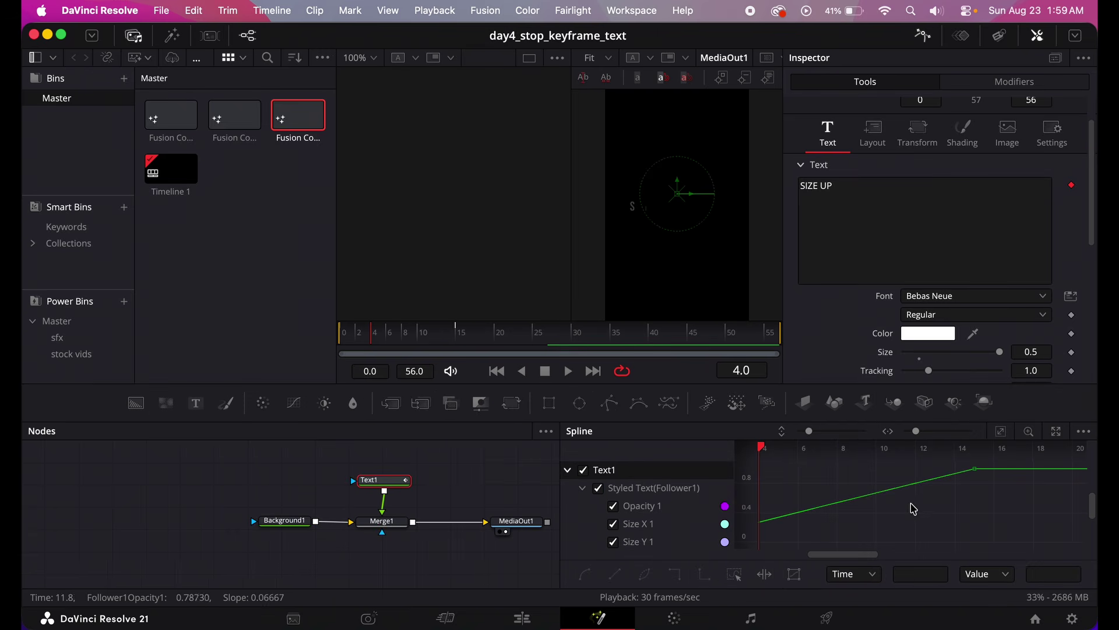
pyautogui.click(1025, 436)
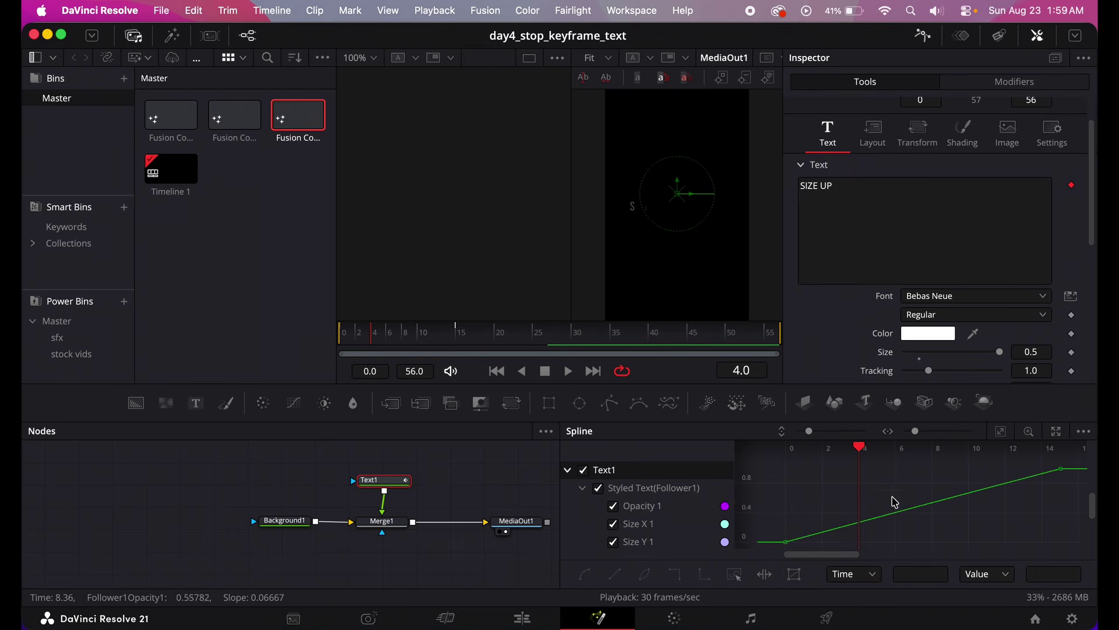
# - Apply an ease-out to all keyframes of the Follower's opacity, size X and size Y curves
pyautogui.moveTo(768, 464); pyautogui.dragTo(1071, 535)
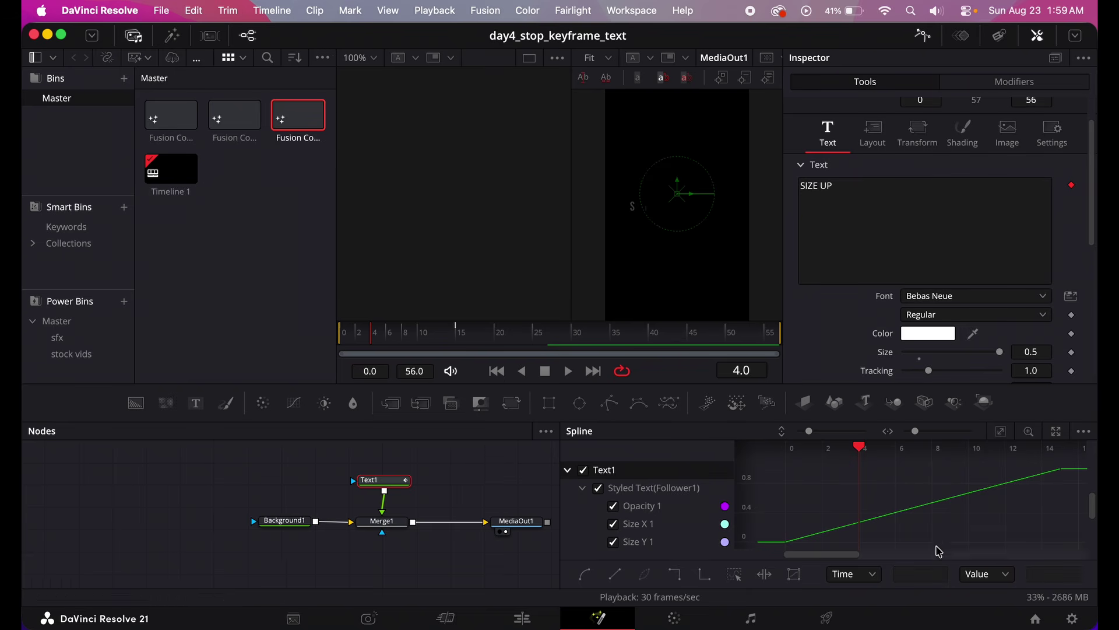
pyautogui.rightClick(898, 511)
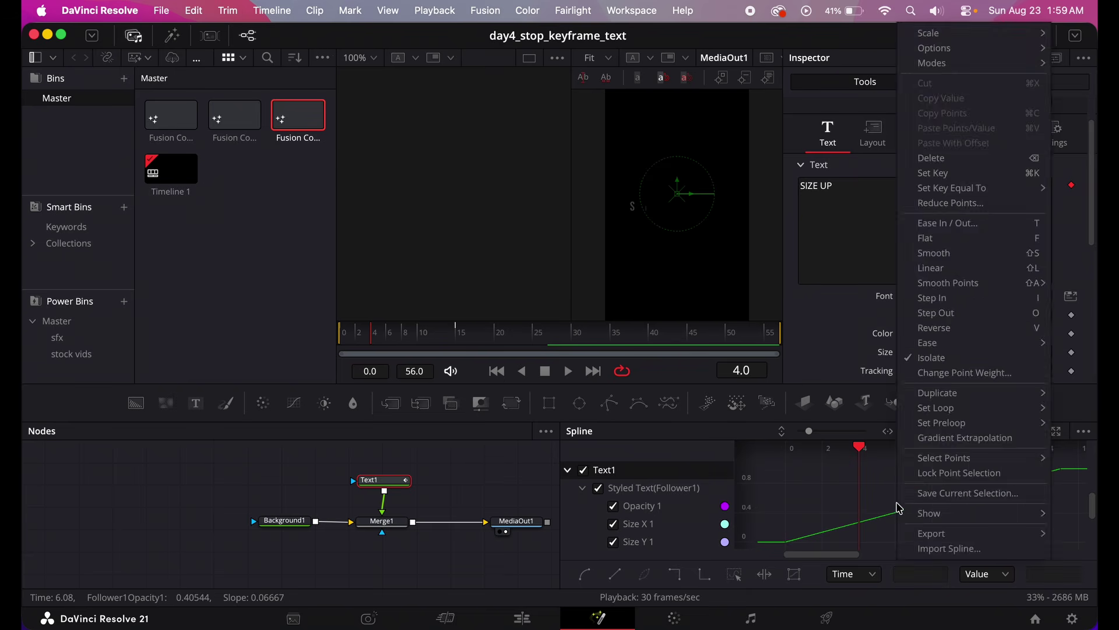
pyautogui.click(822, 495)
pyautogui.moveTo(768, 462); pyautogui.dragTo(1074, 572)
pyautogui.scroll(-3, 1026, 527)
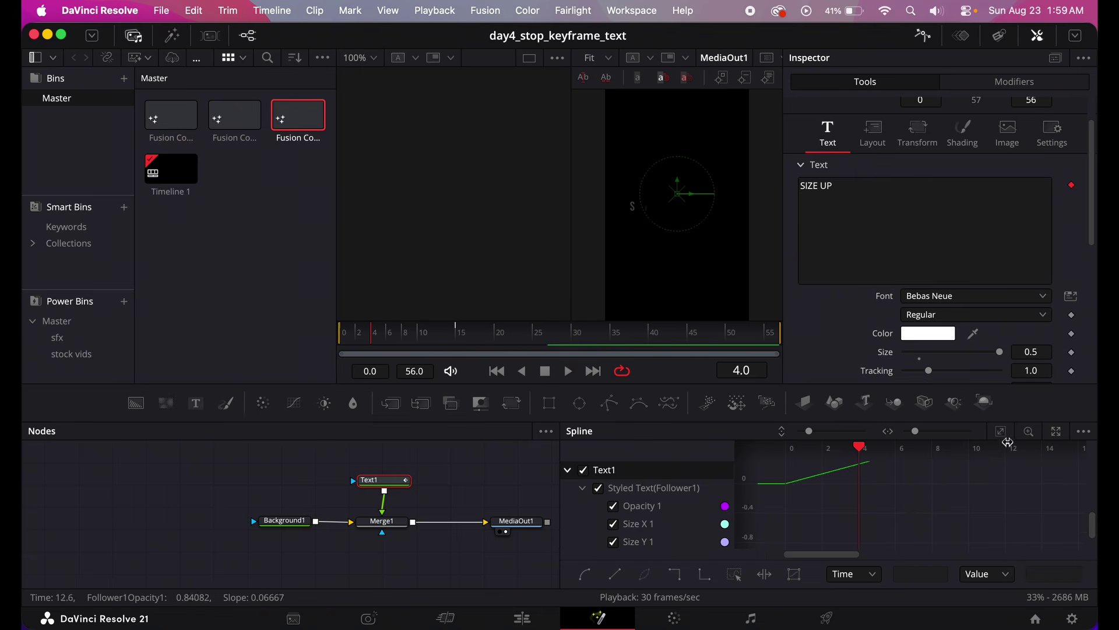
pyautogui.click(1005, 432)
pyautogui.moveTo(787, 474); pyautogui.dragTo(1084, 569)
pyautogui.rightClick(924, 475)
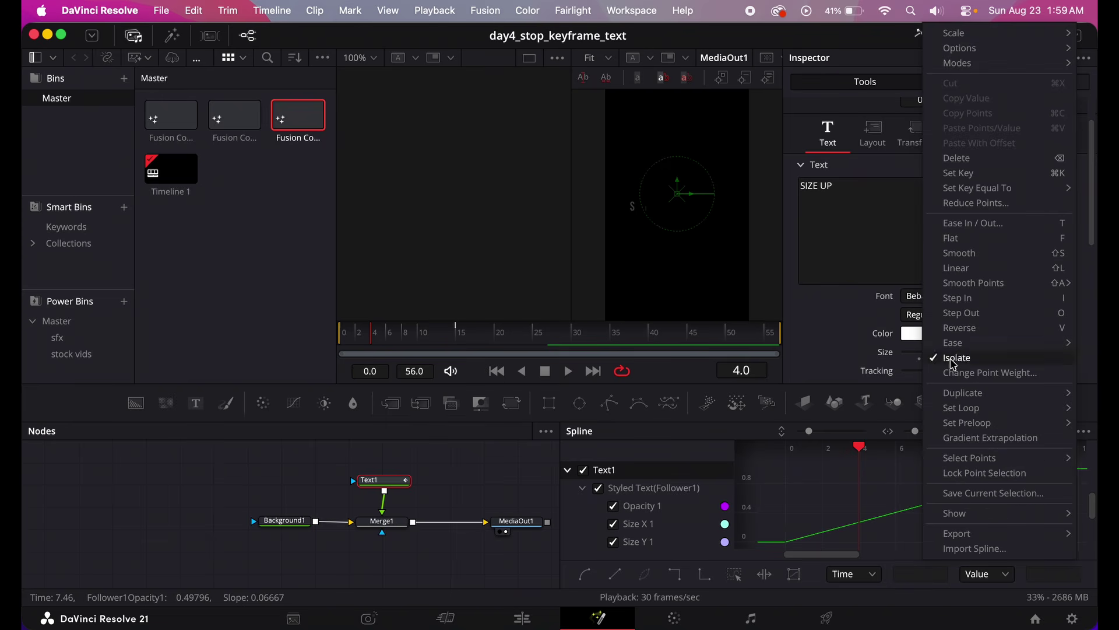
pyautogui.moveTo(950, 342)
pyautogui.click(874, 388)
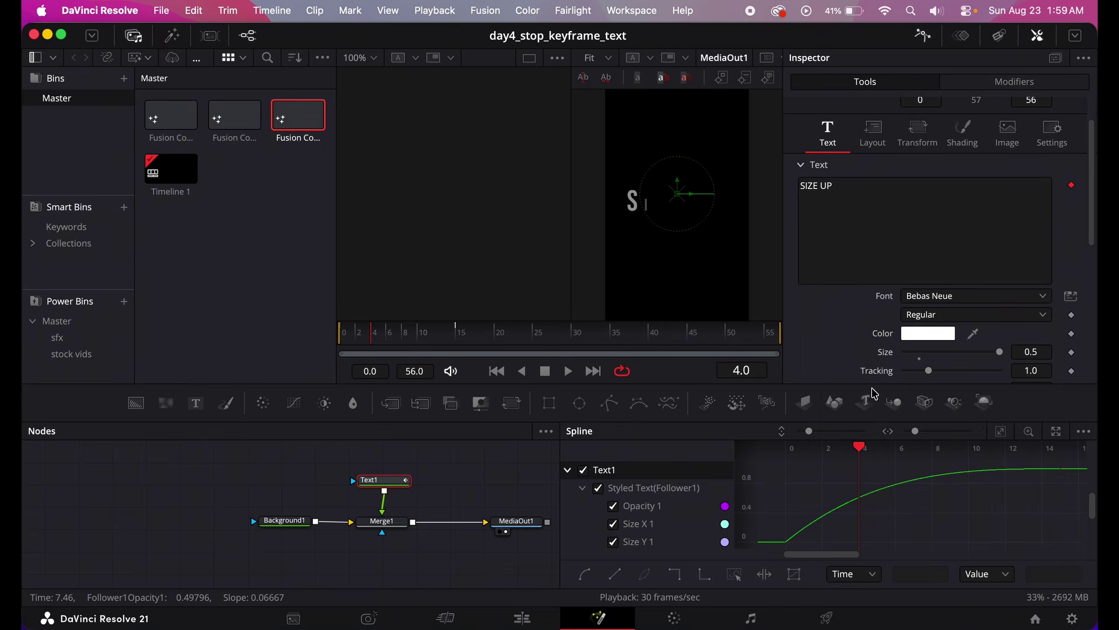
# - Play back the eased SIZE UP animation and close the Spline editor
pyautogui.click(569, 373)
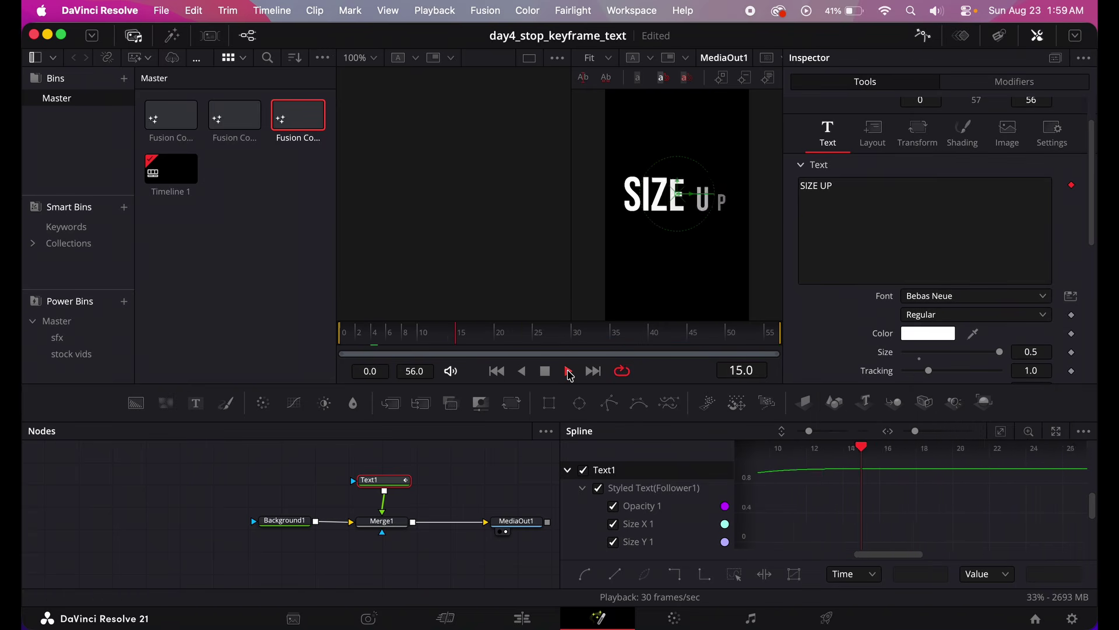
pyautogui.click(569, 373)
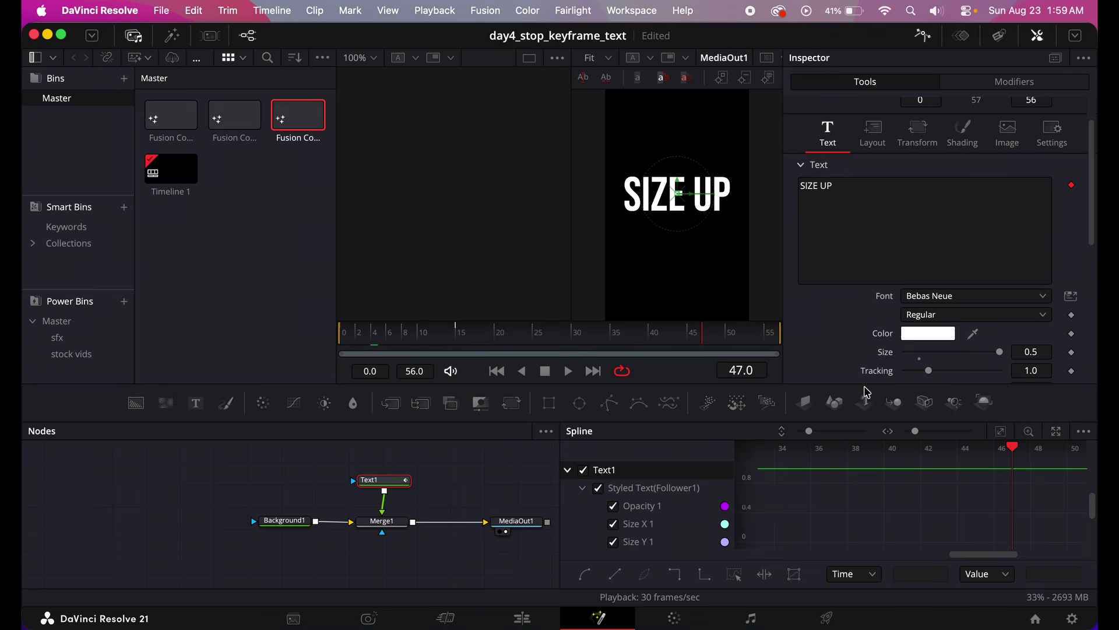
pyautogui.click(927, 38)
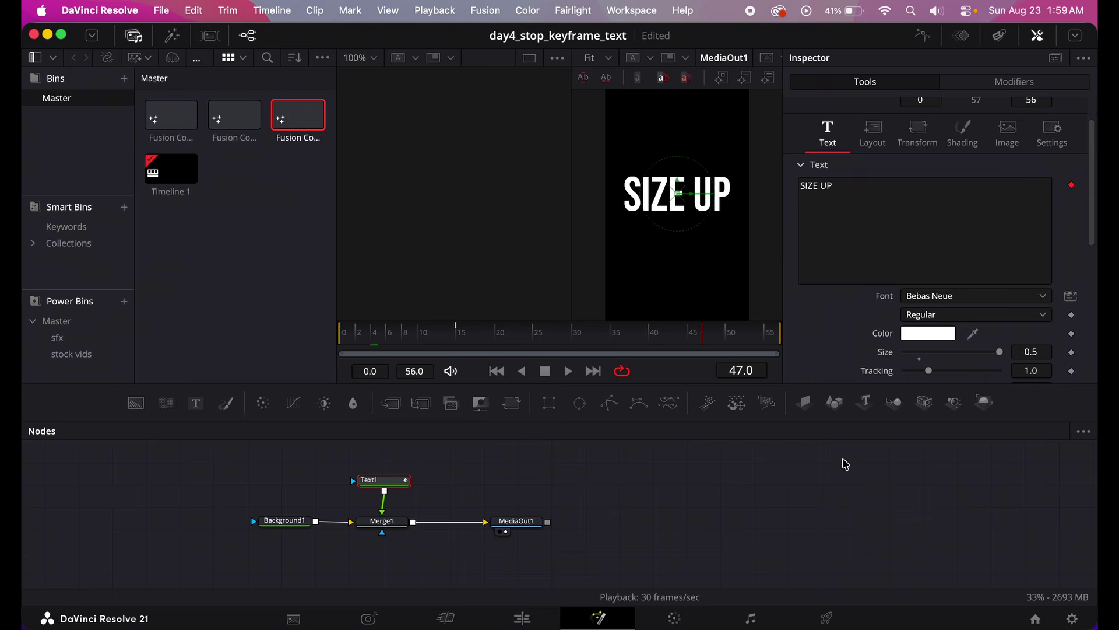
pyautogui.click(1076, 37)
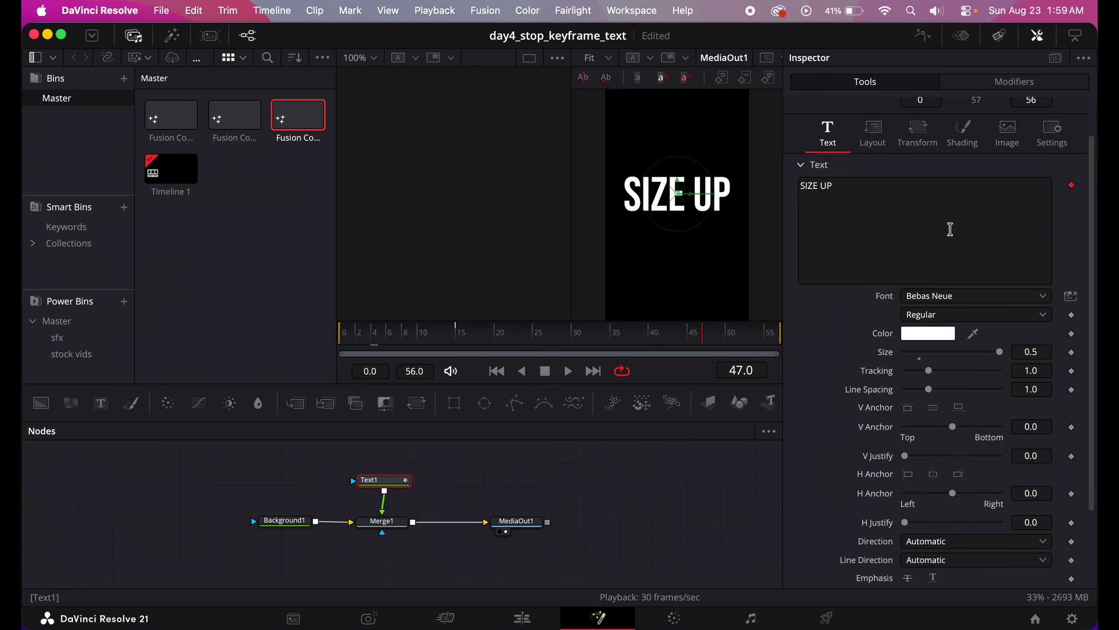
# - Enable motion blur on the Text1 node with quality 10 and play back the animation
pyautogui.scroll(3, 951, 245)
pyautogui.click(1016, 81)
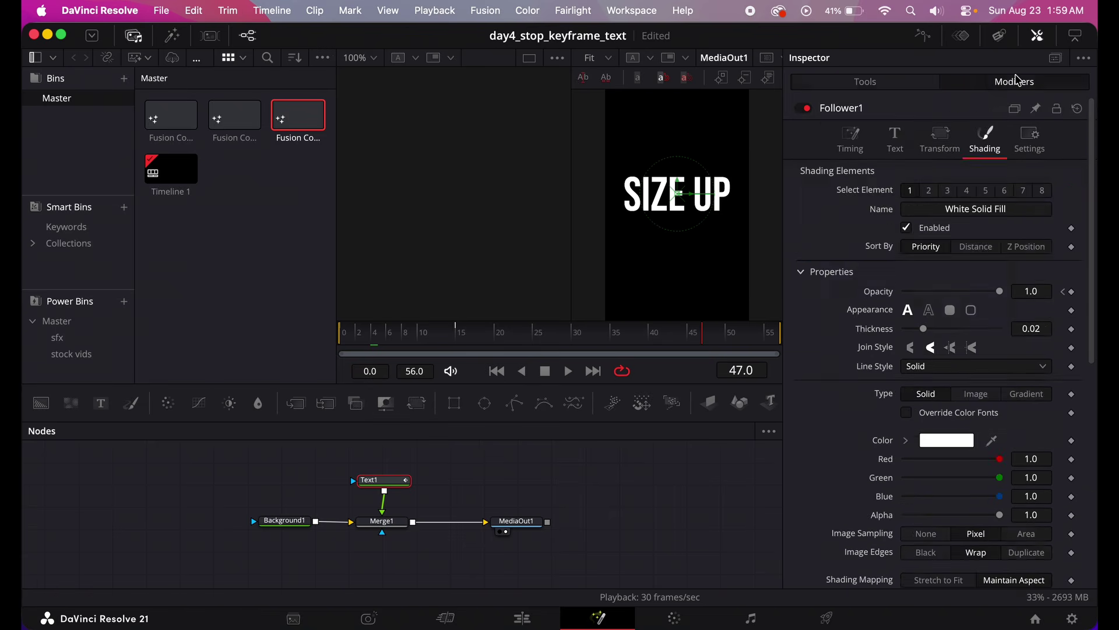
pyautogui.click(1045, 146)
pyautogui.click(877, 82)
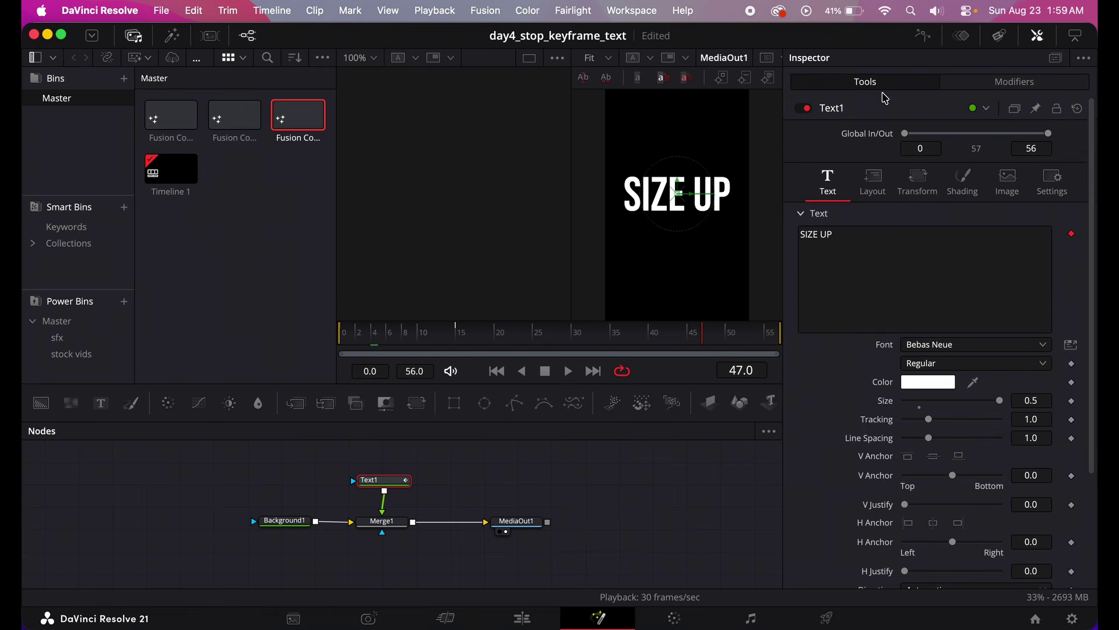
pyautogui.click(1052, 181)
pyautogui.click(906, 278)
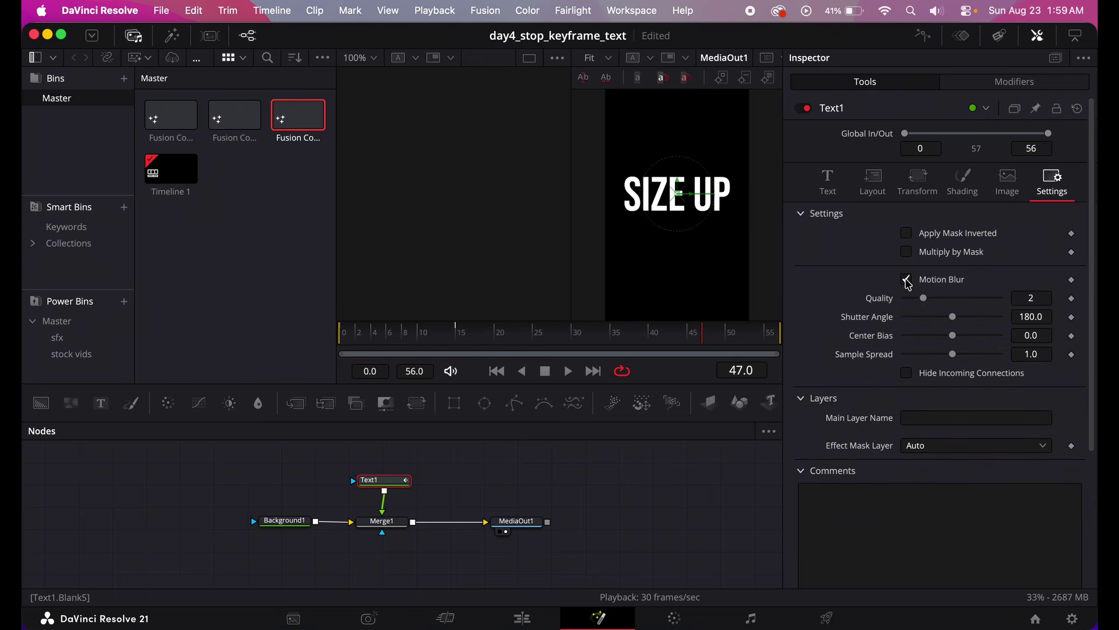
pyautogui.moveTo(924, 298); pyautogui.dragTo(1049, 300)
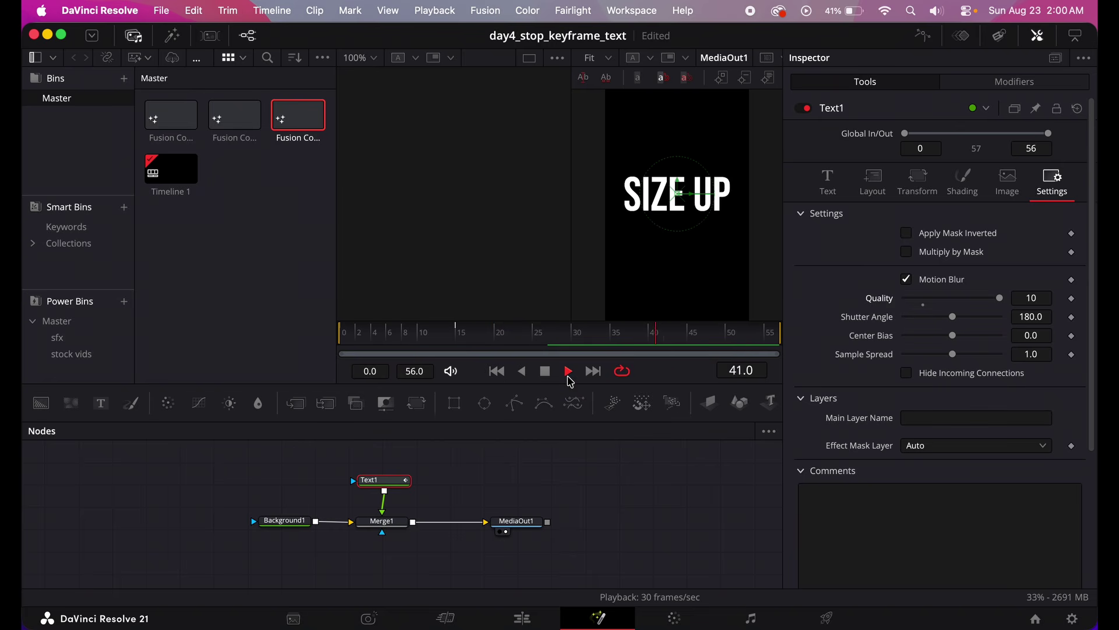
pyautogui.click(569, 376)
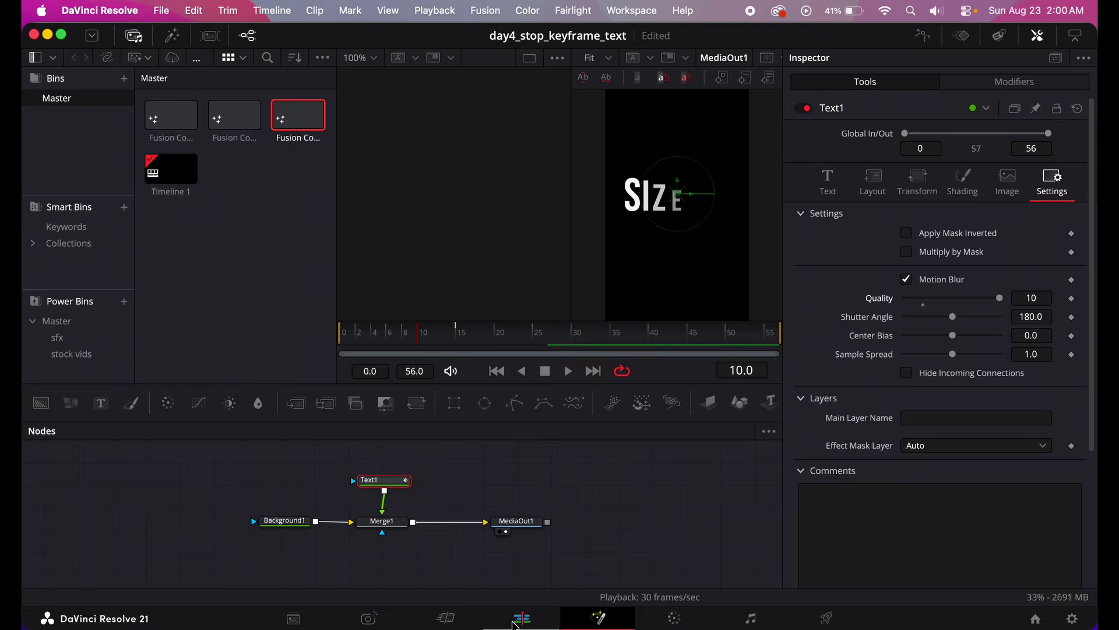
# - On the Edit page, move Fusion Composition 3 slightly earlier on track V1 and play the timeline from 01:00:09:01
pyautogui.click(522, 617)
pyautogui.click(532, 554)
pyautogui.moveTo(532, 554); pyautogui.dragTo(517, 553)
pyautogui.click(345, 456)
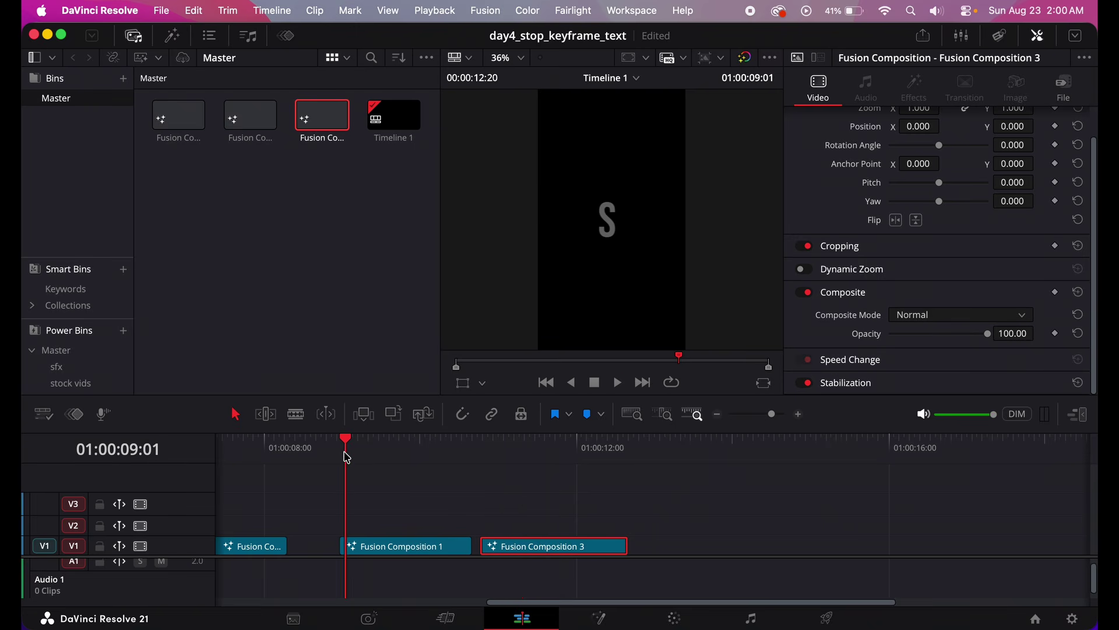
pyautogui.press('space')
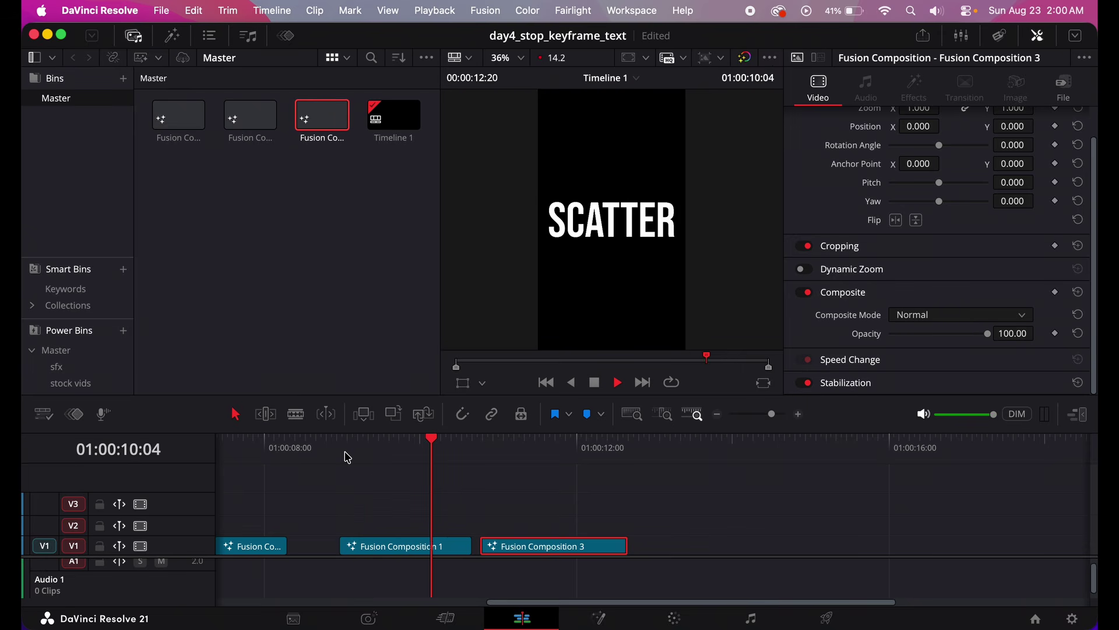